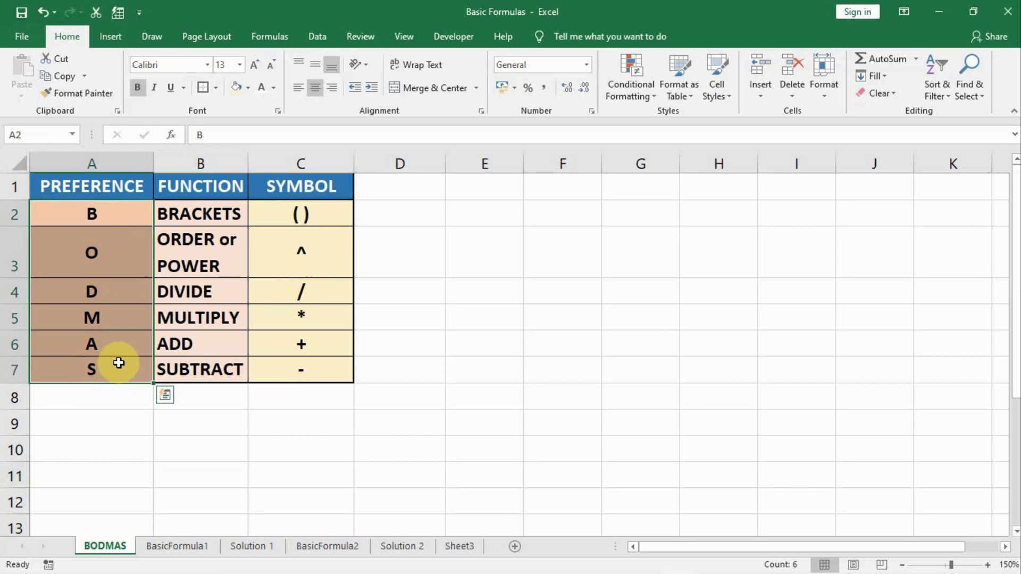
On the BasicFormula1 sheet, enter the formula =B2+B3 in cell B4 to add the two ADD values
click(307, 213)
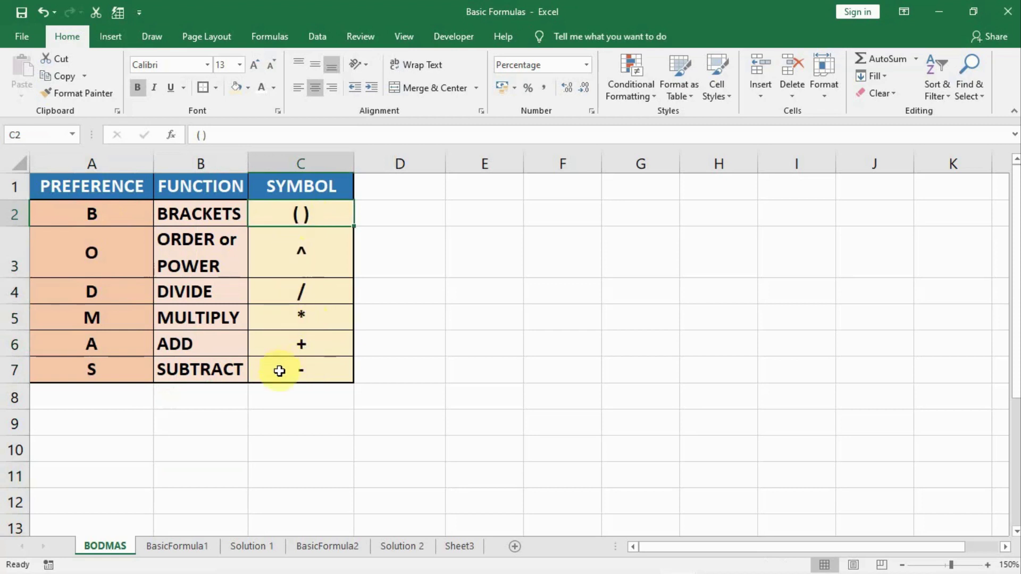
click(175, 545)
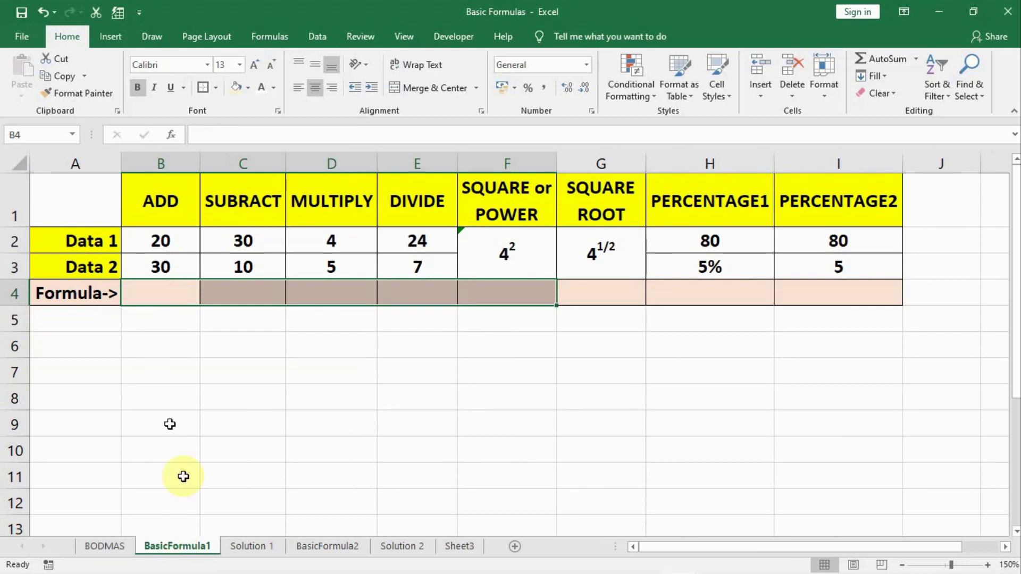
click(155, 289)
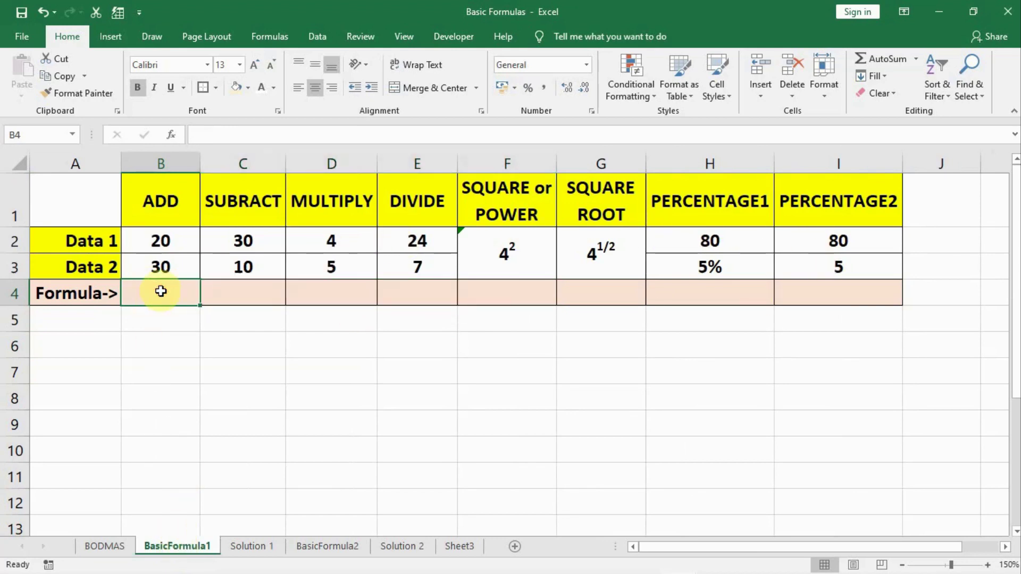
text(=)
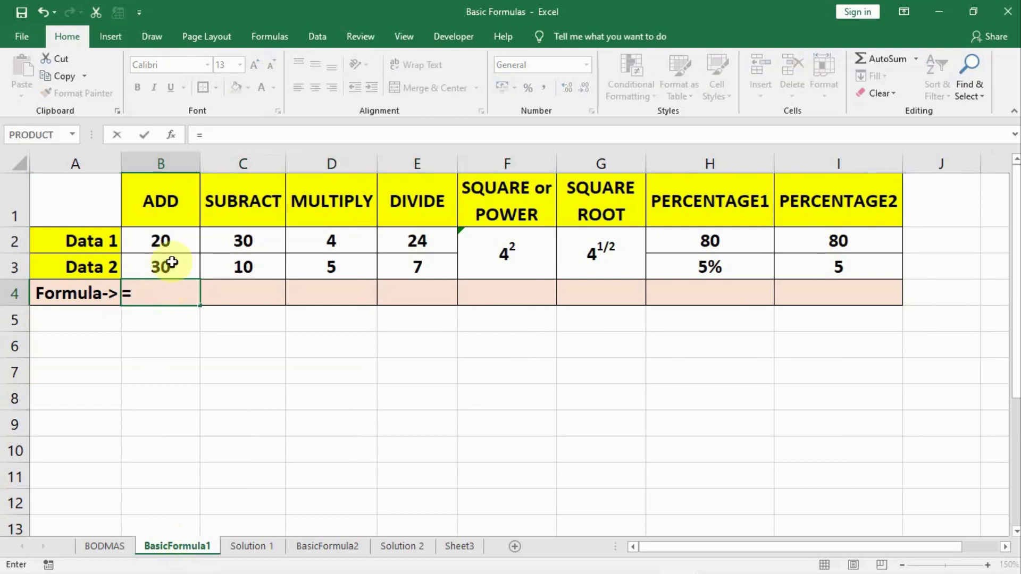
click(162, 240)
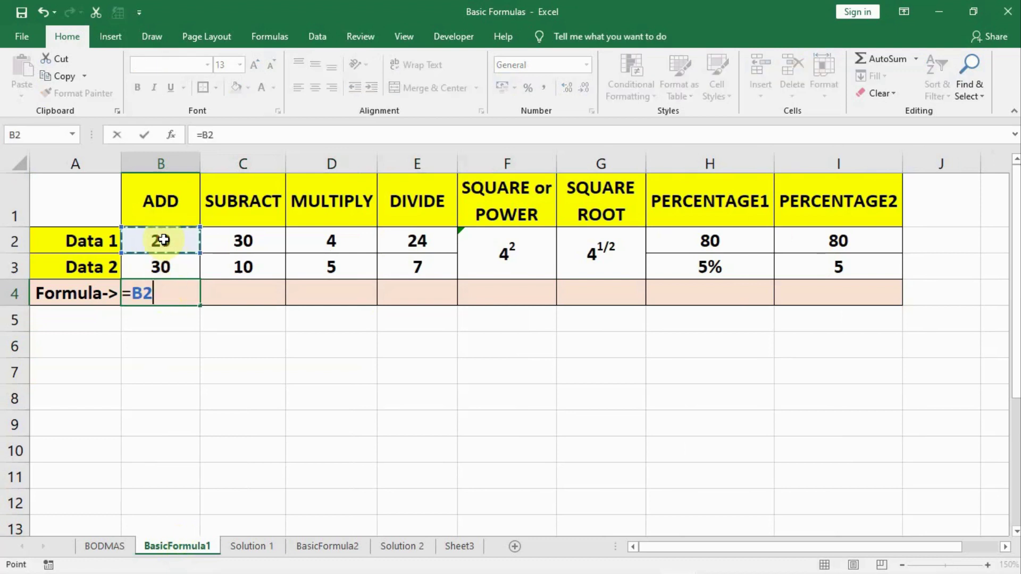
text(+)
click(158, 269)
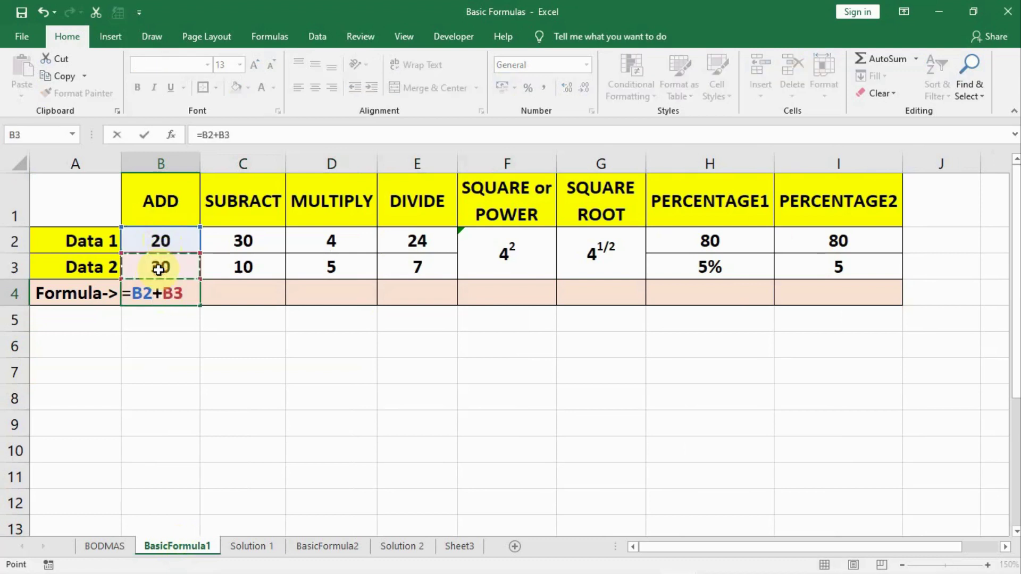
key(Return)
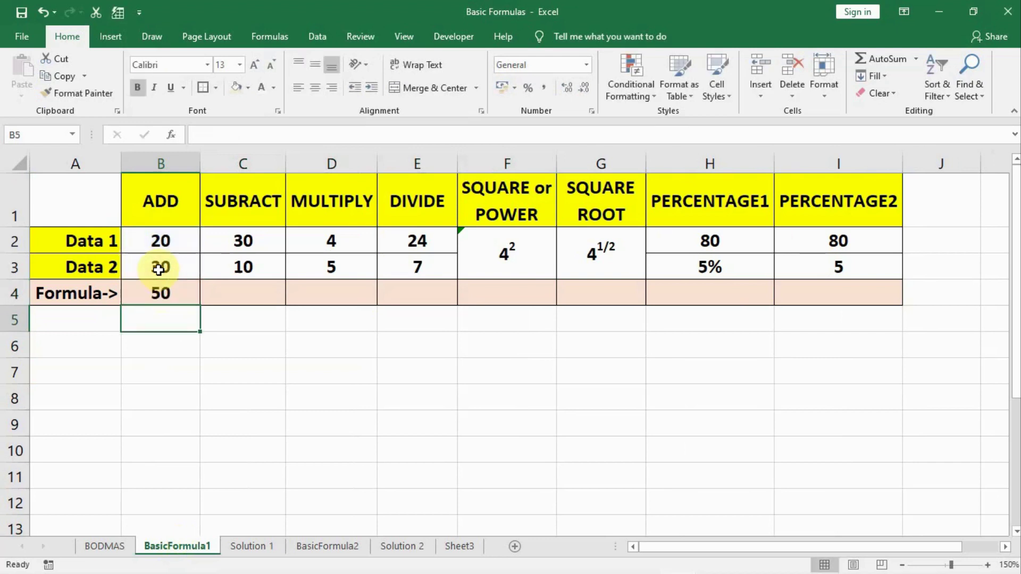
Enter the formula =C2-C3 in cell C4 to subtract Data 2 from Data 1
click(225, 294)
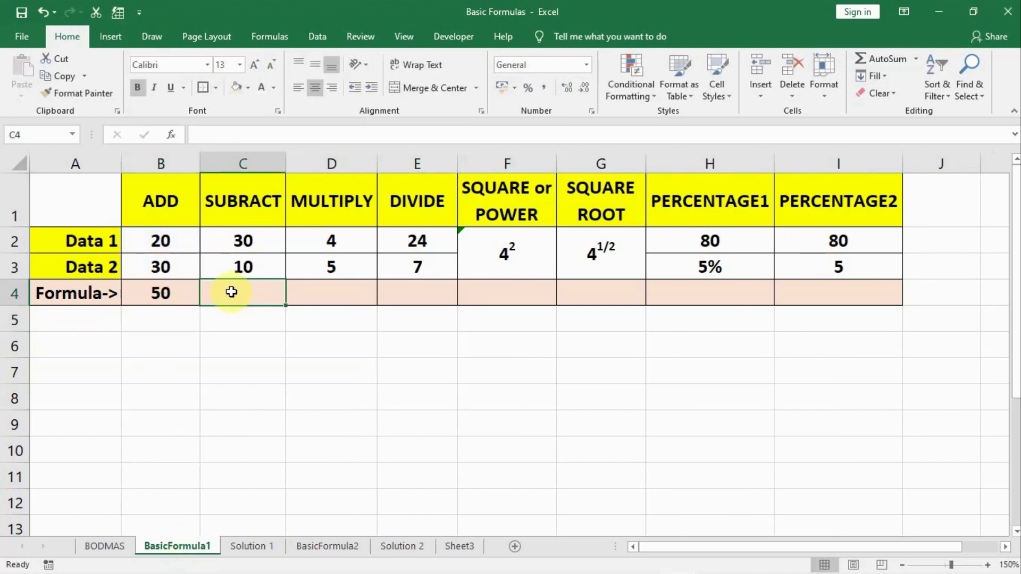
text(=)
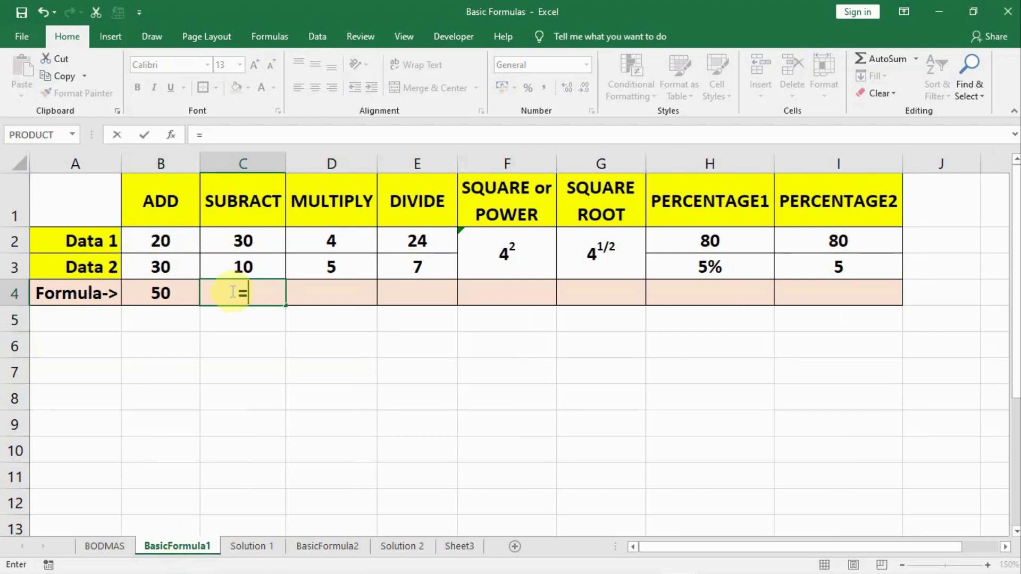
click(234, 238)
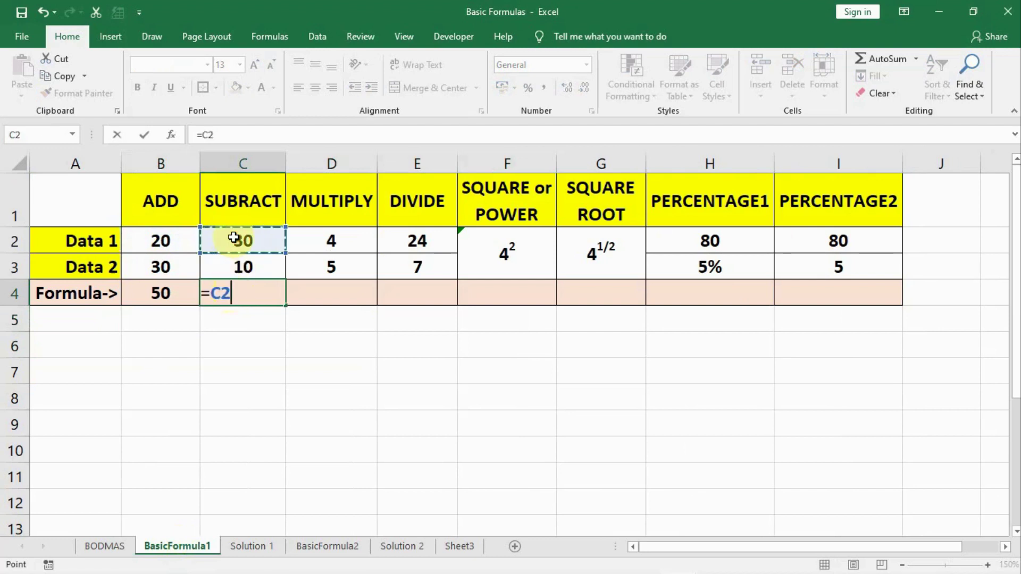
text(-)
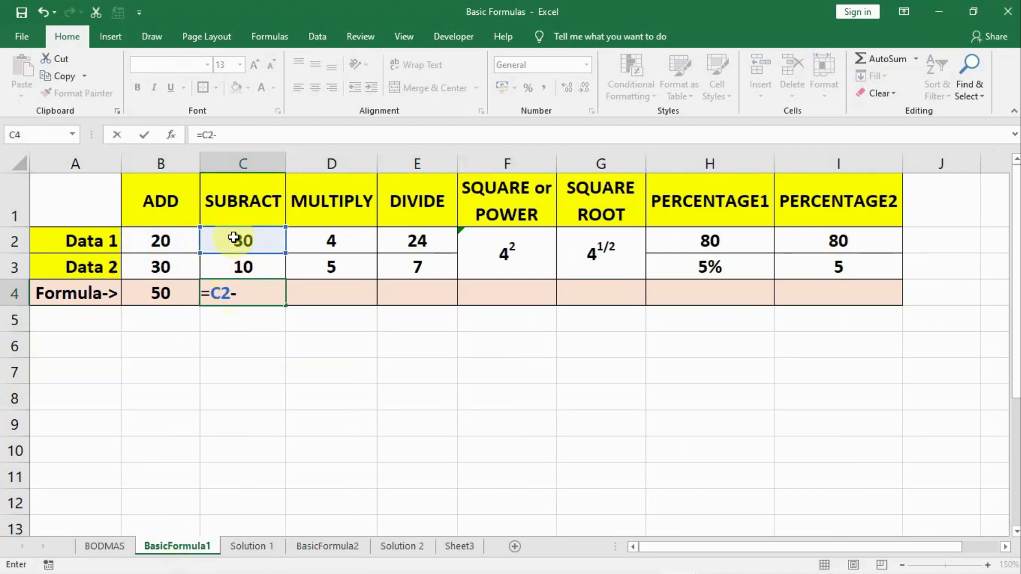
click(237, 266)
key(Return)
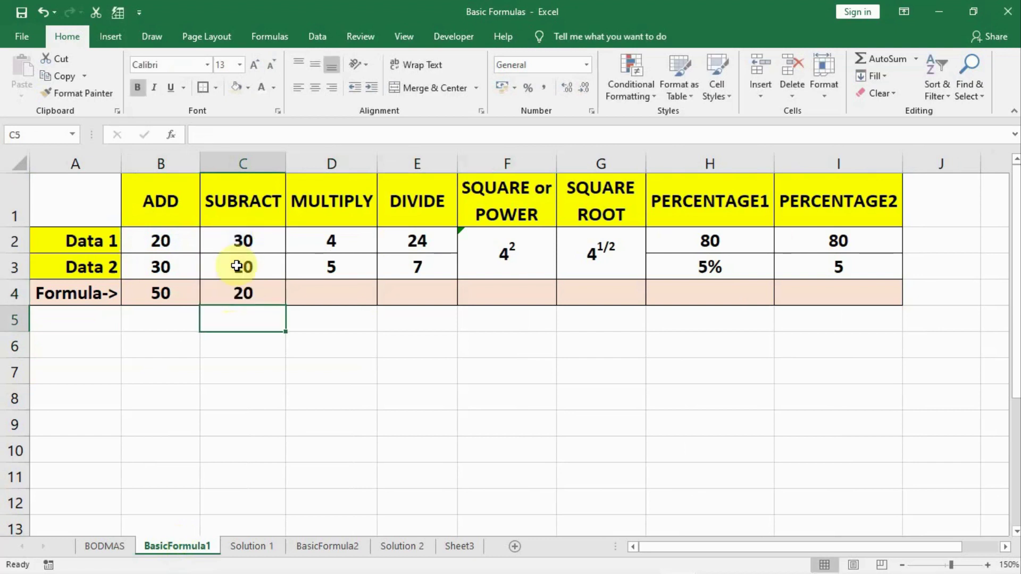
Enter the formula =D2*D3 in cell D4 to multiply the two MULTIPLY values
click(304, 288)
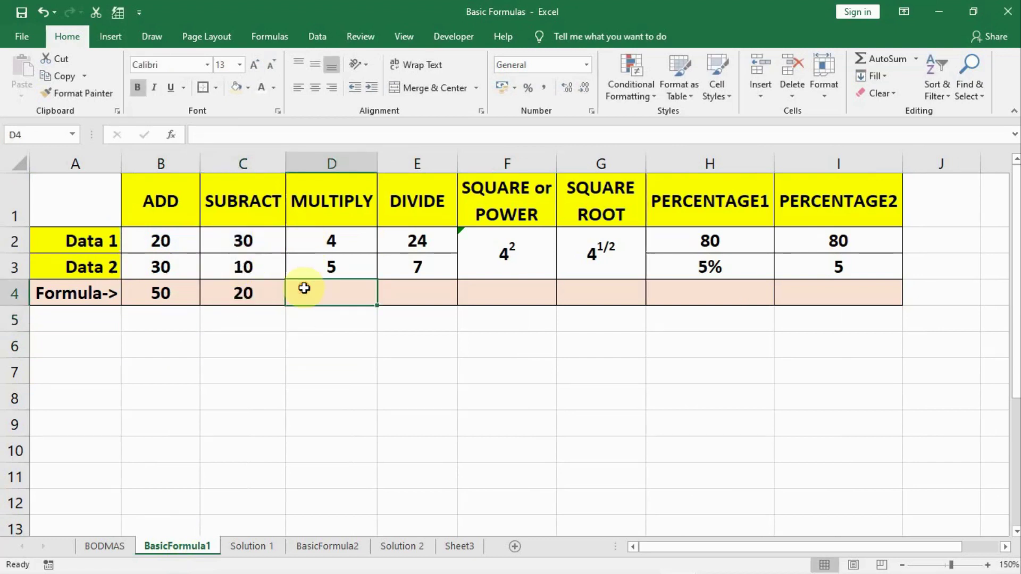
text(=)
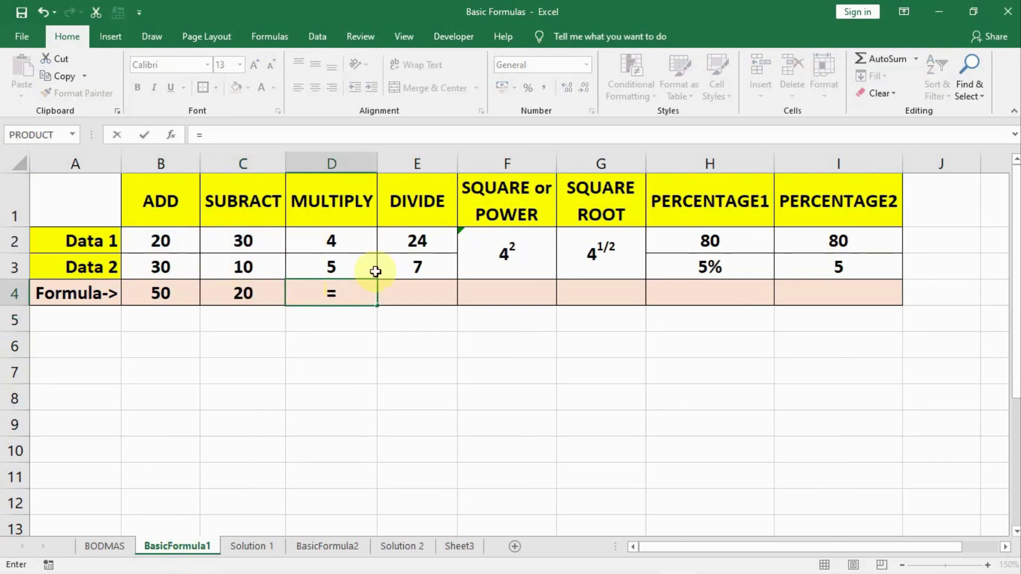
click(347, 242)
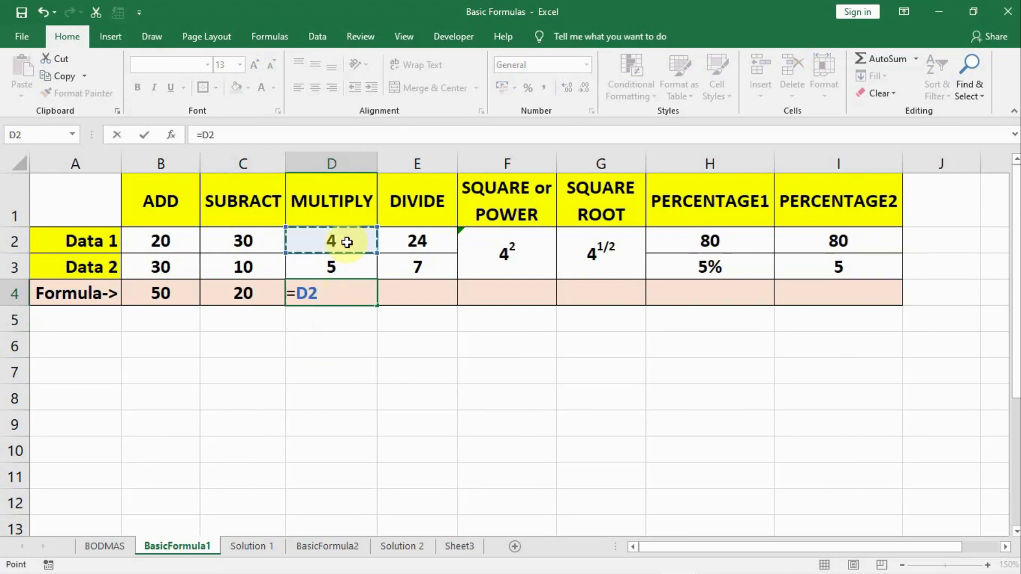
text(*)
click(334, 267)
key(Return)
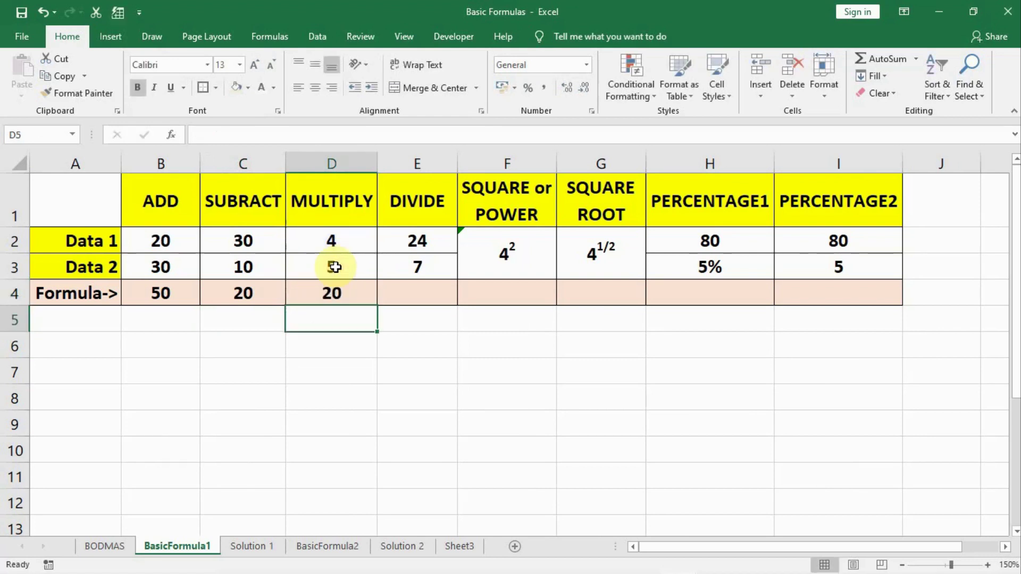
Enter the formula =E2/E3 in cell E4 to divide Data 1 by Data 2
click(402, 290)
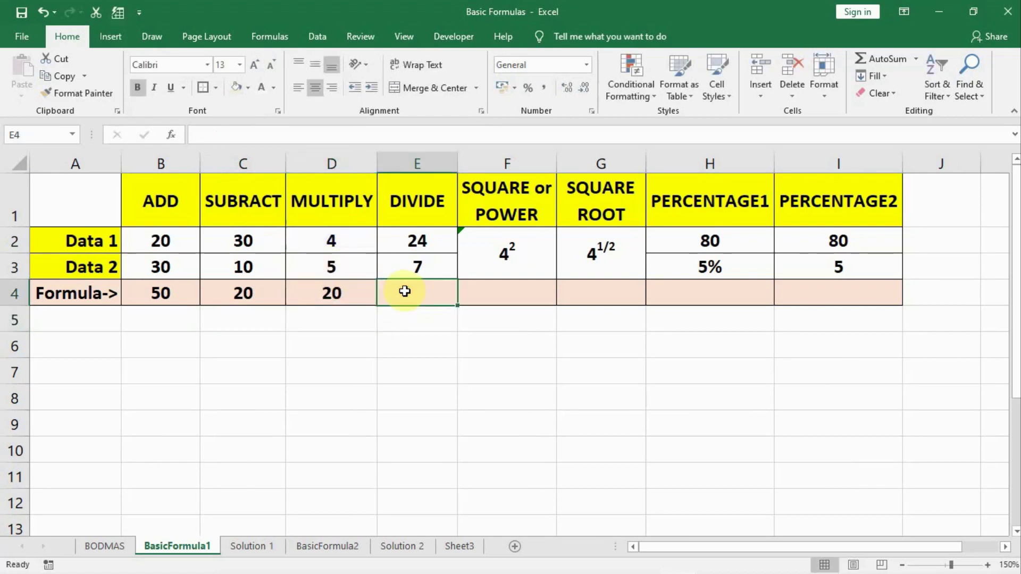
text(=)
click(411, 243)
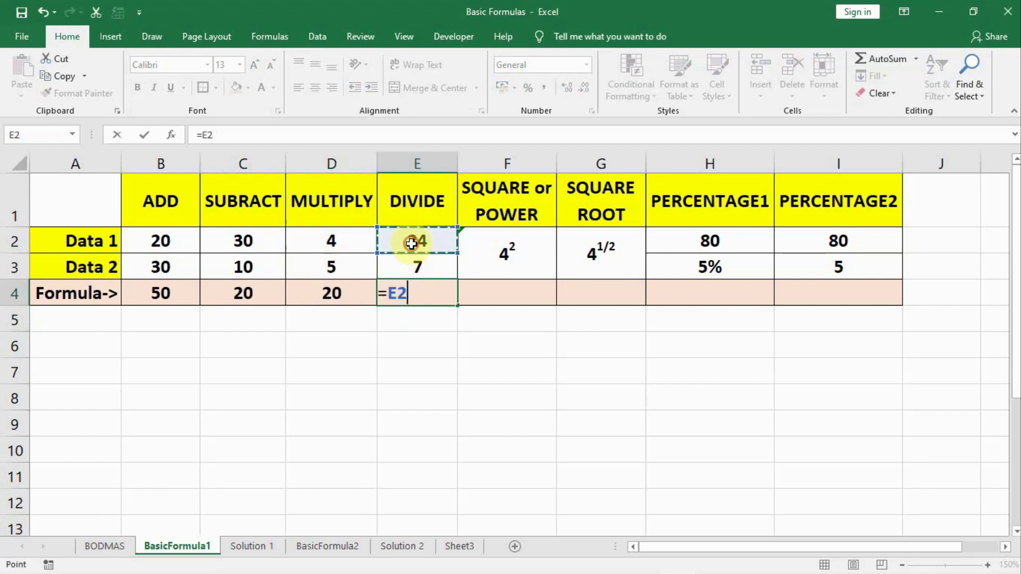
text(/)
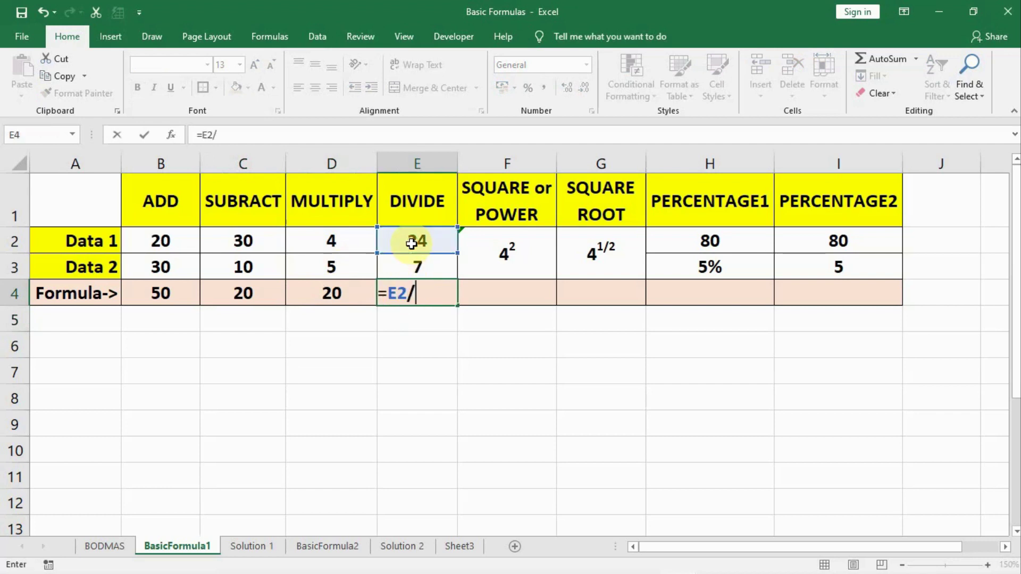
click(414, 265)
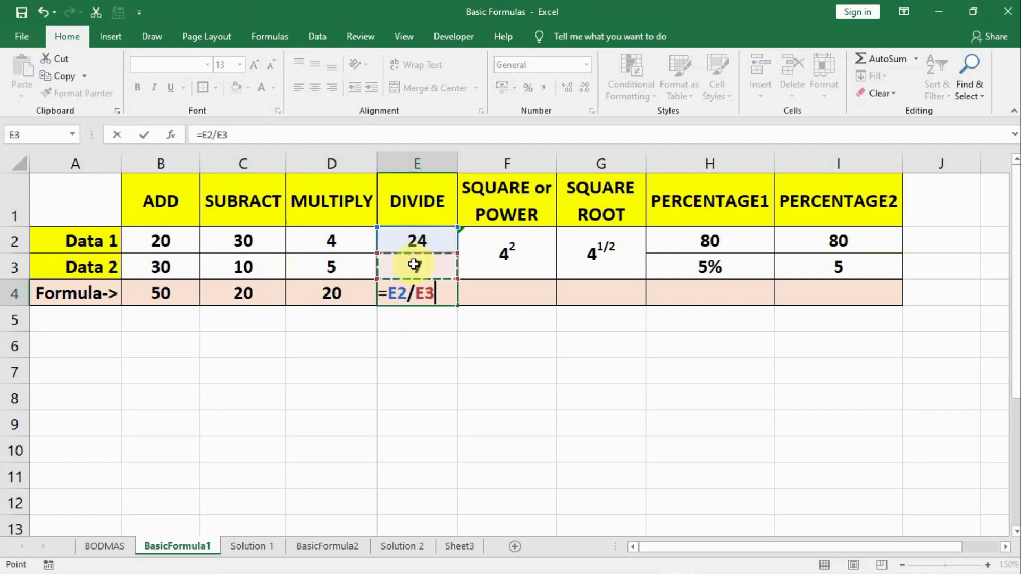
key(Return)
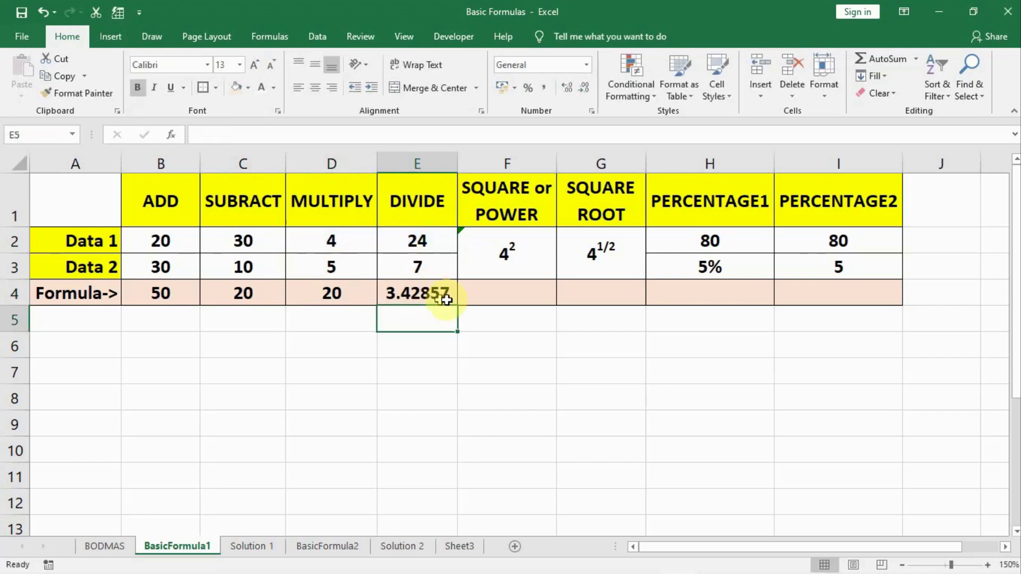
Enter the formula =4^2 in cell F4 to calculate the square of 4
click(479, 291)
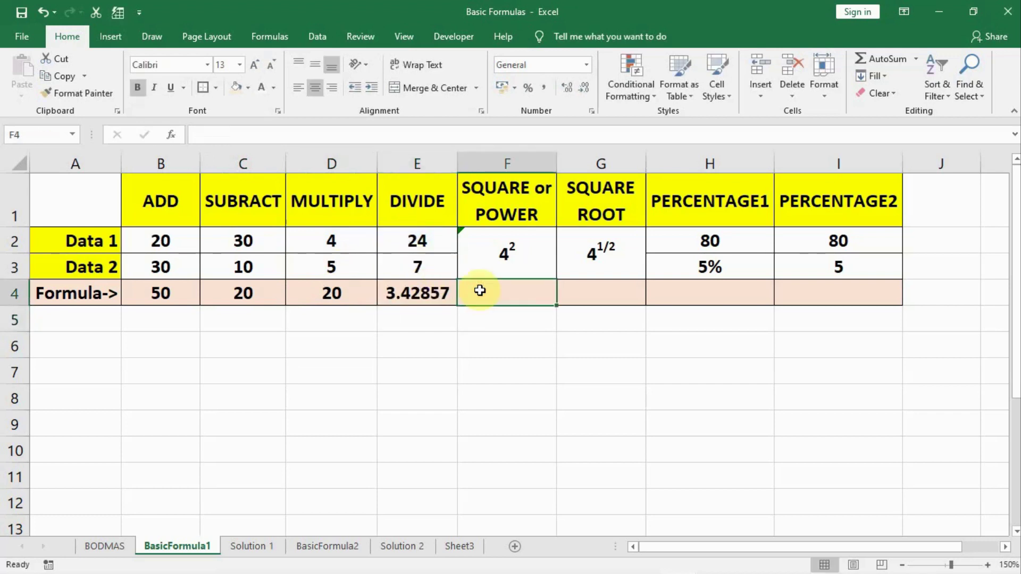
double_click(480, 290)
text(=)
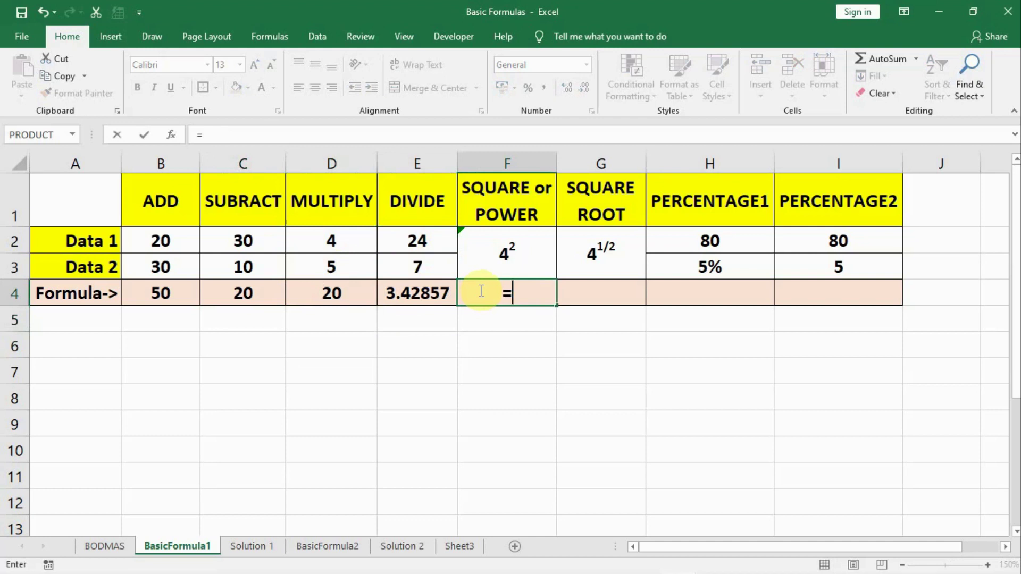
text(4^2)
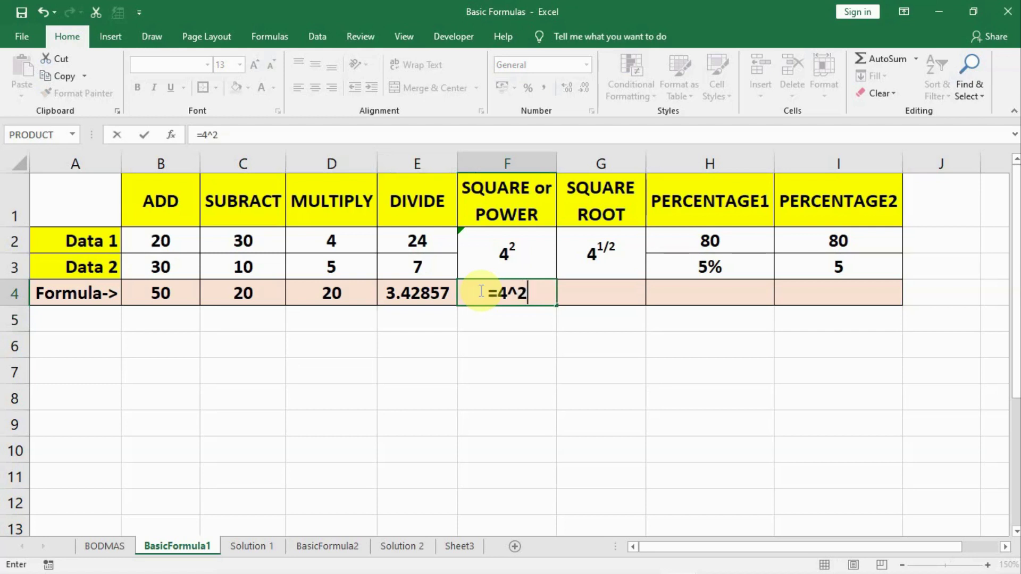
key(Return)
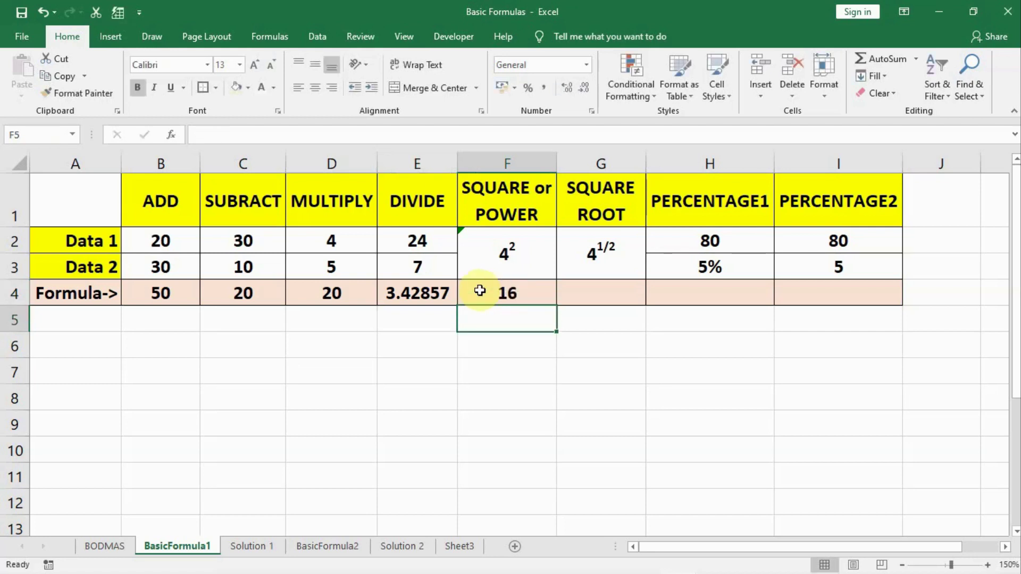
Enter the formula =4^(1/2) in cell G4 to calculate the square root of 4
click(605, 295)
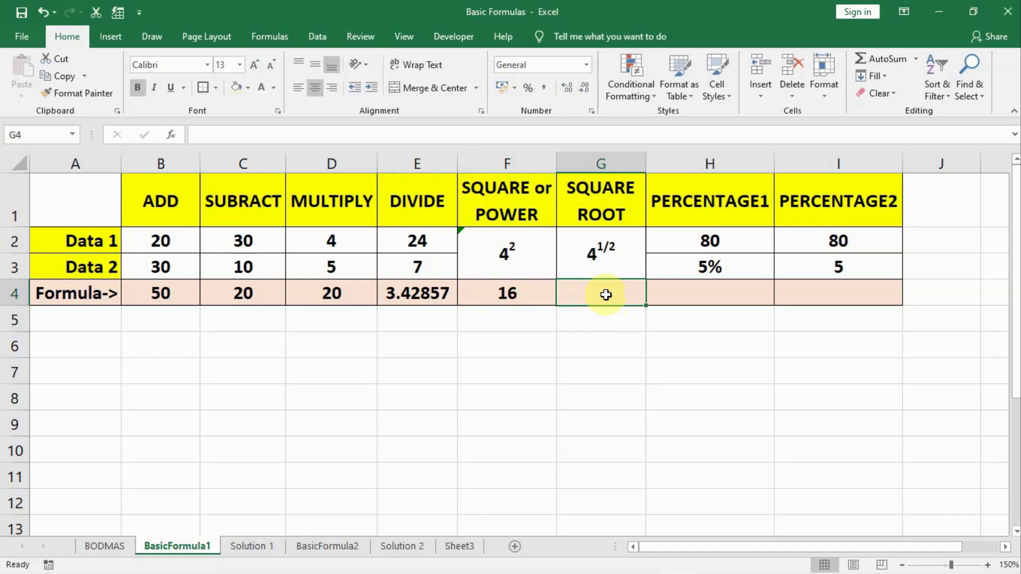
text(=4^)
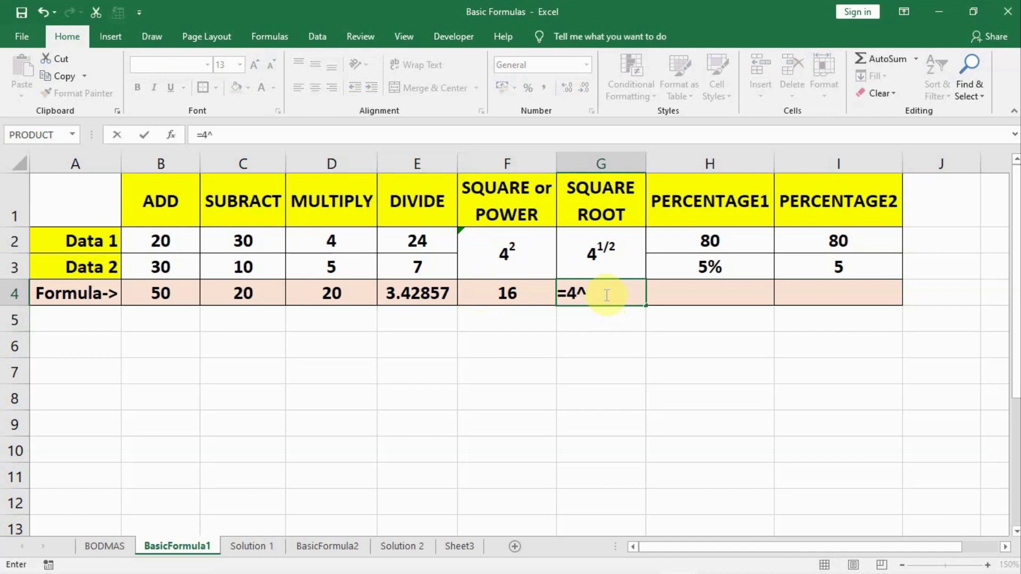
text( (1/2))
key(Return)
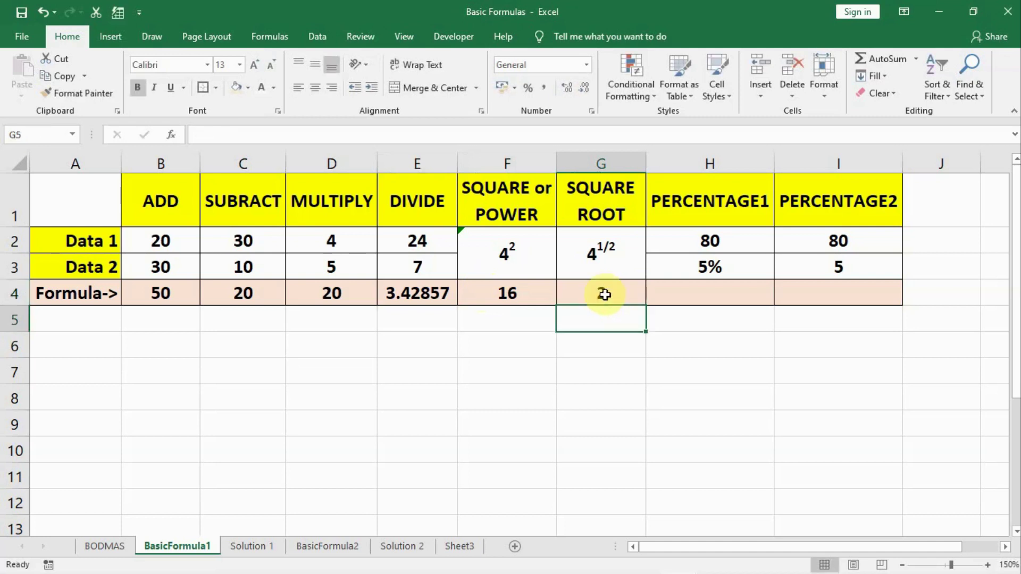
Enter the formula =H2*H3 in cell H4 to calculate the percentage in the PERCENTAGE1 column
click(717, 289)
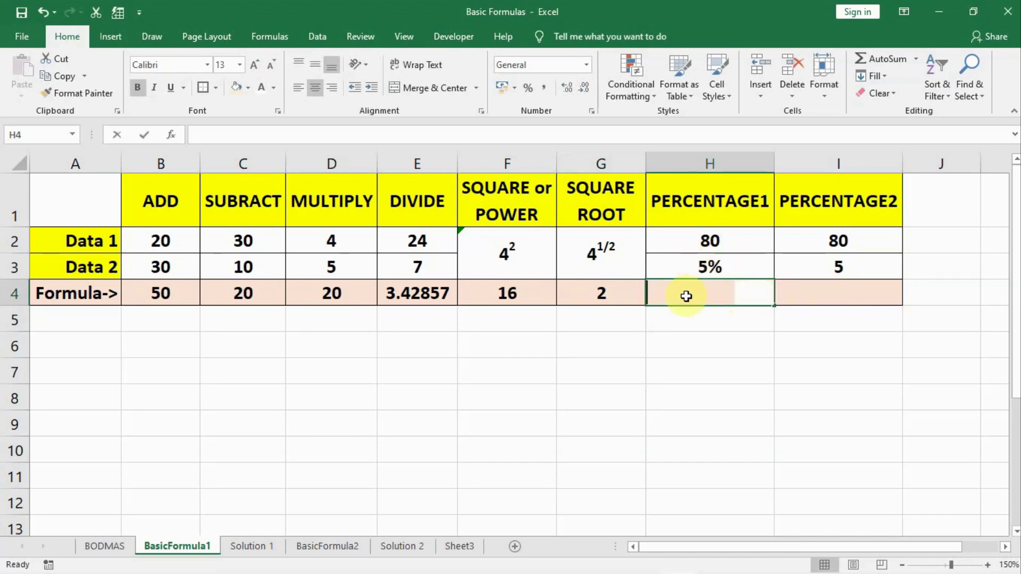
text(=)
click(704, 237)
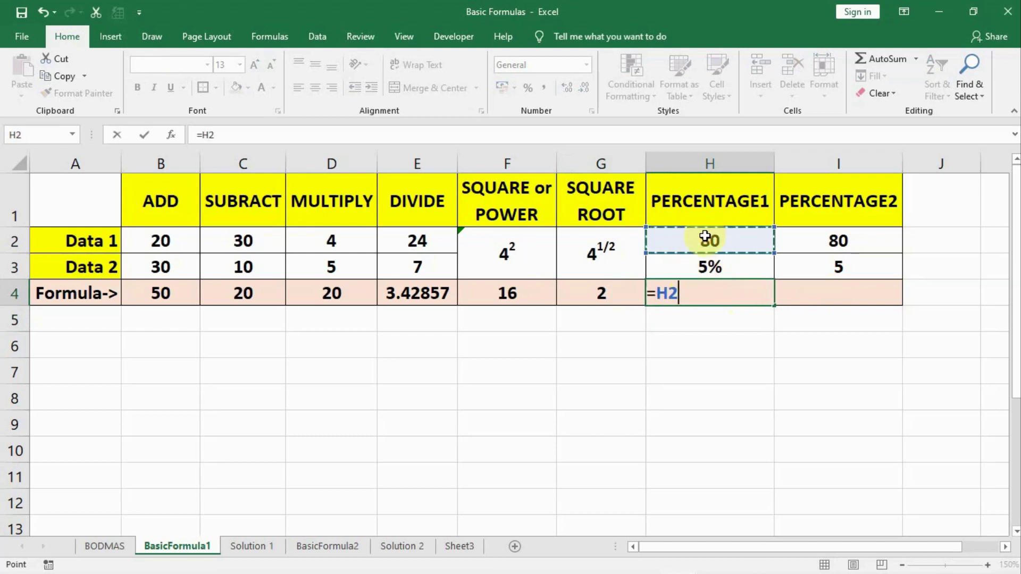
text(*)
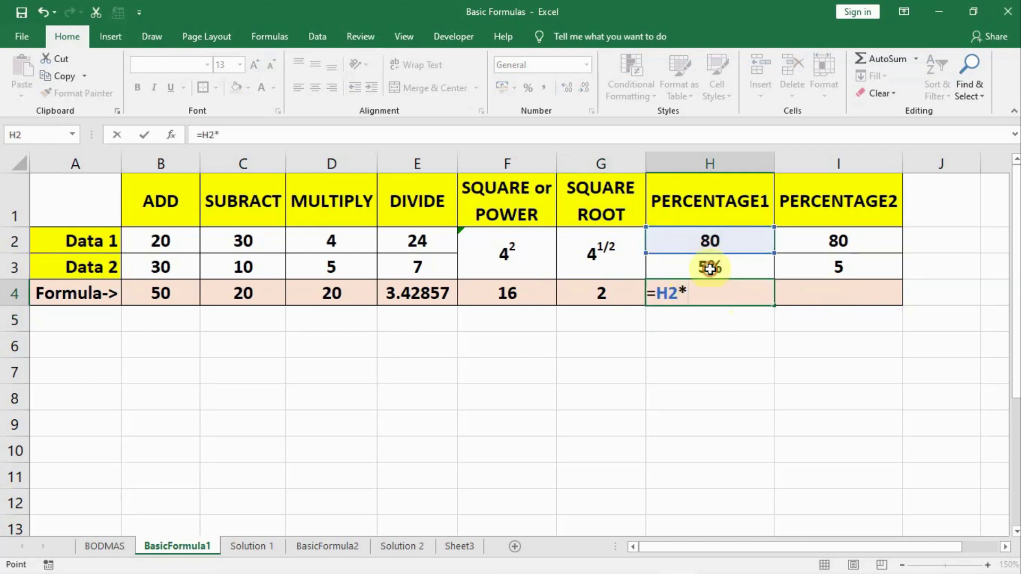
click(710, 267)
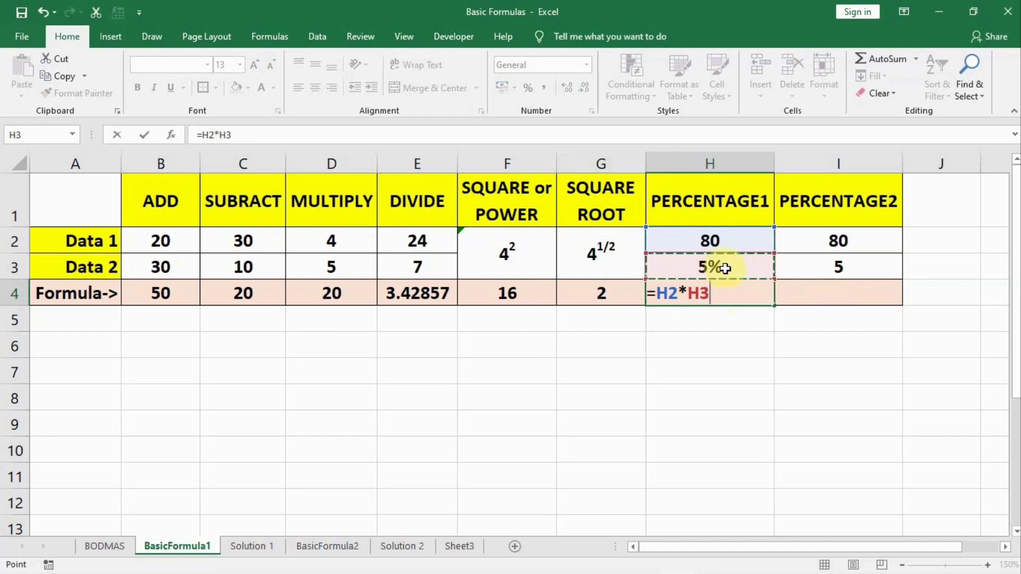
key(Return)
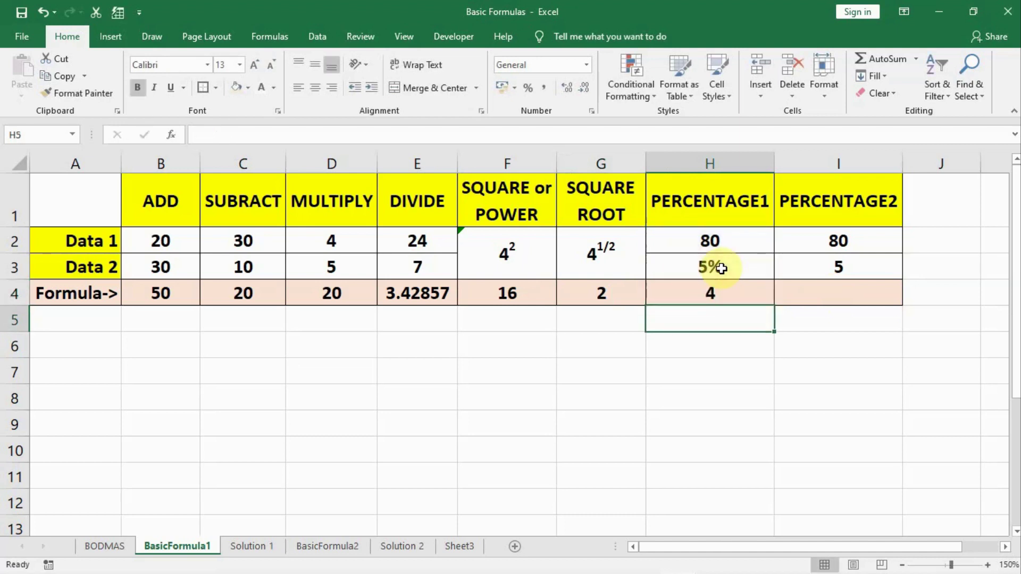
Enter the formula =I2*I3/100 in cell I4 to calculate the percentage in the PERCENTAGE2 column
click(817, 296)
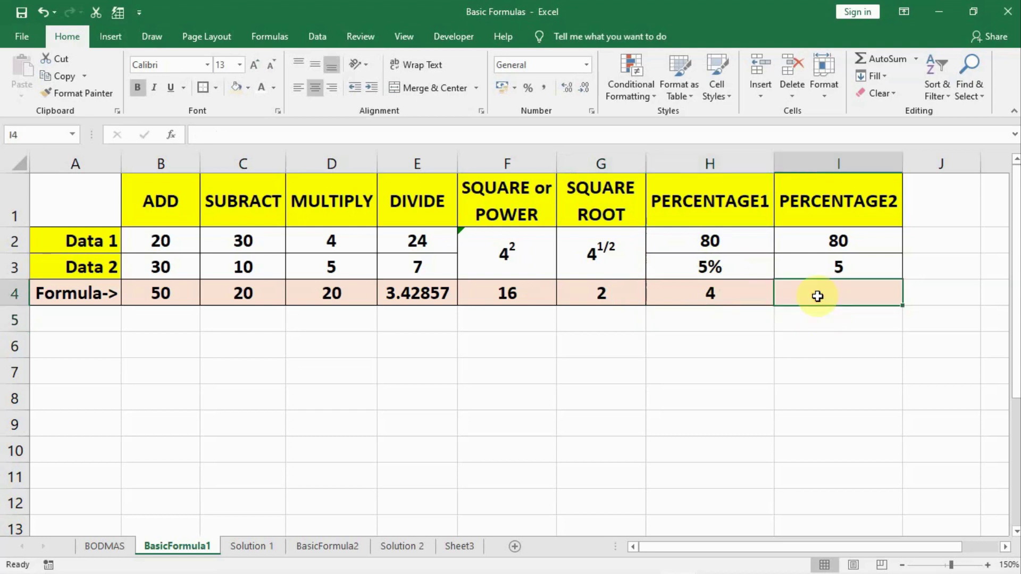
text(=)
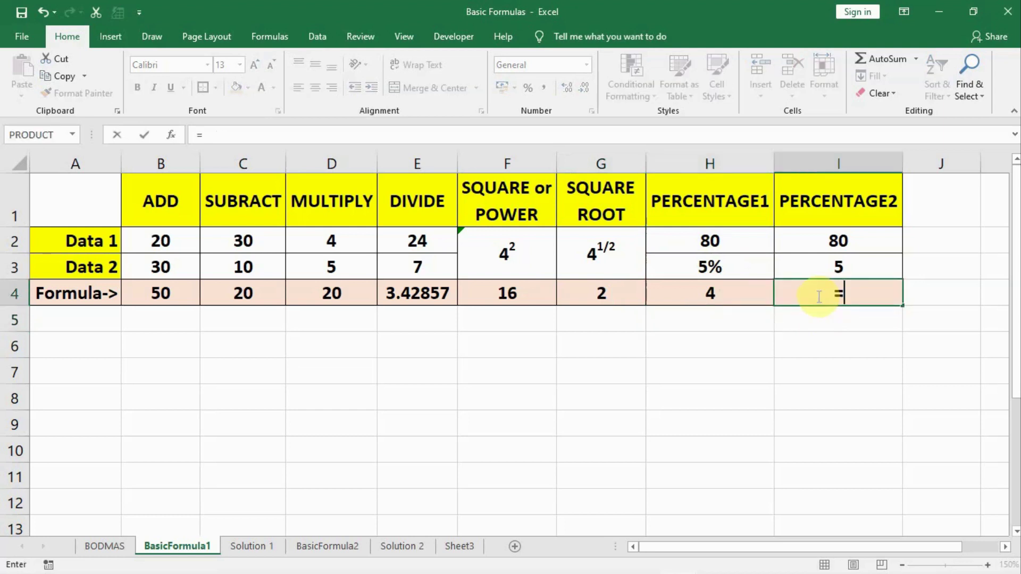
click(802, 232)
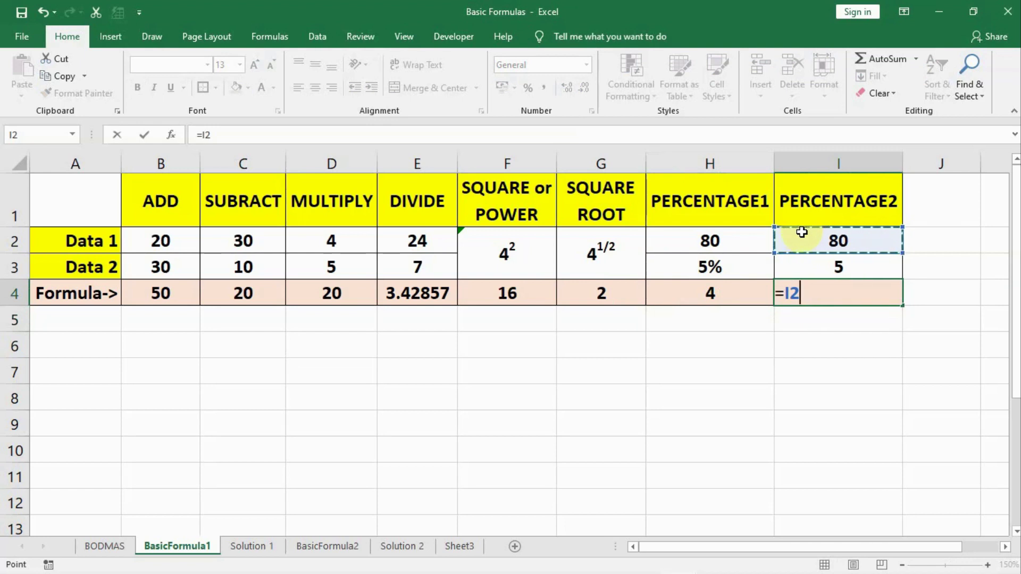
text(*)
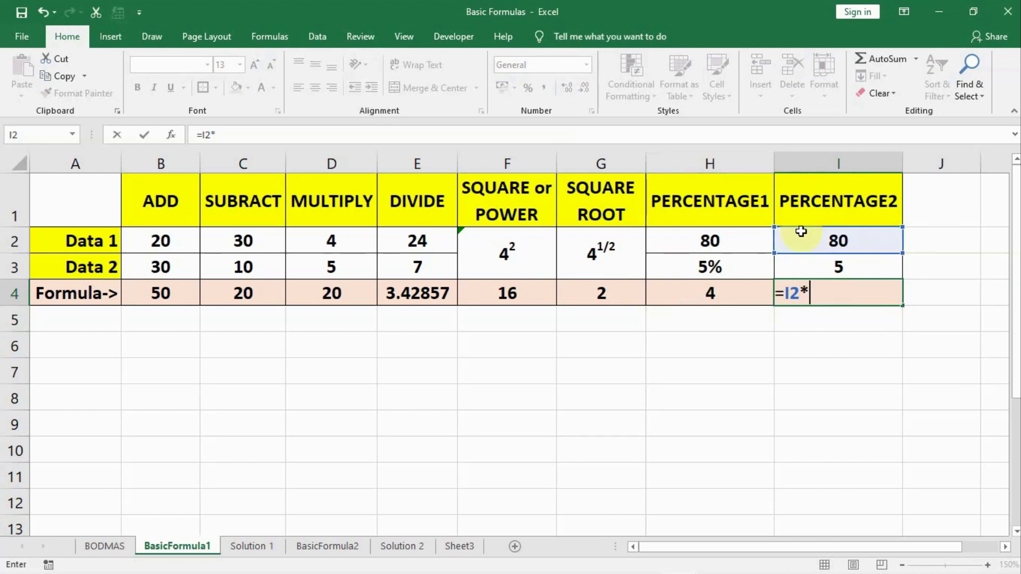
click(802, 267)
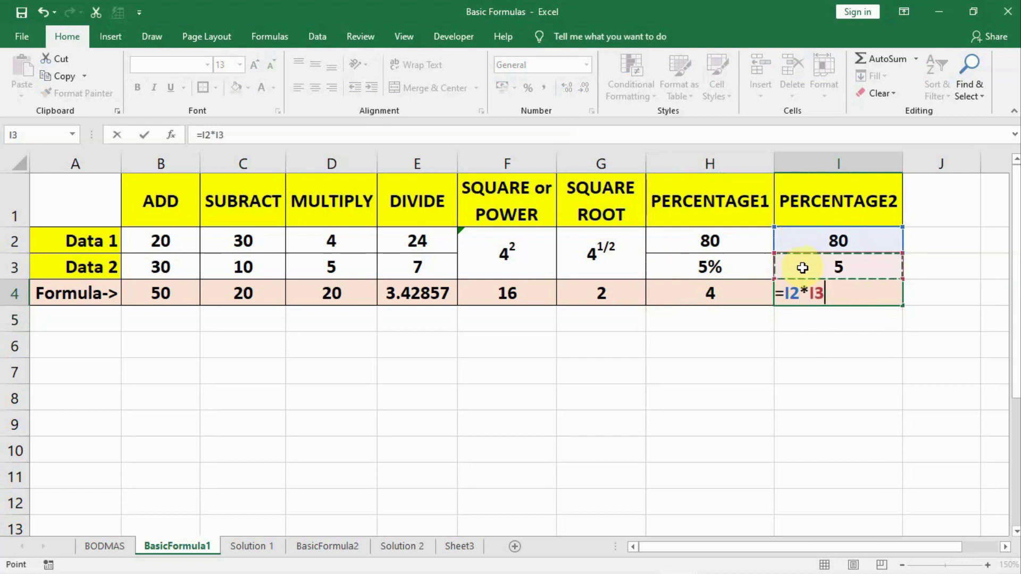
text(/10)
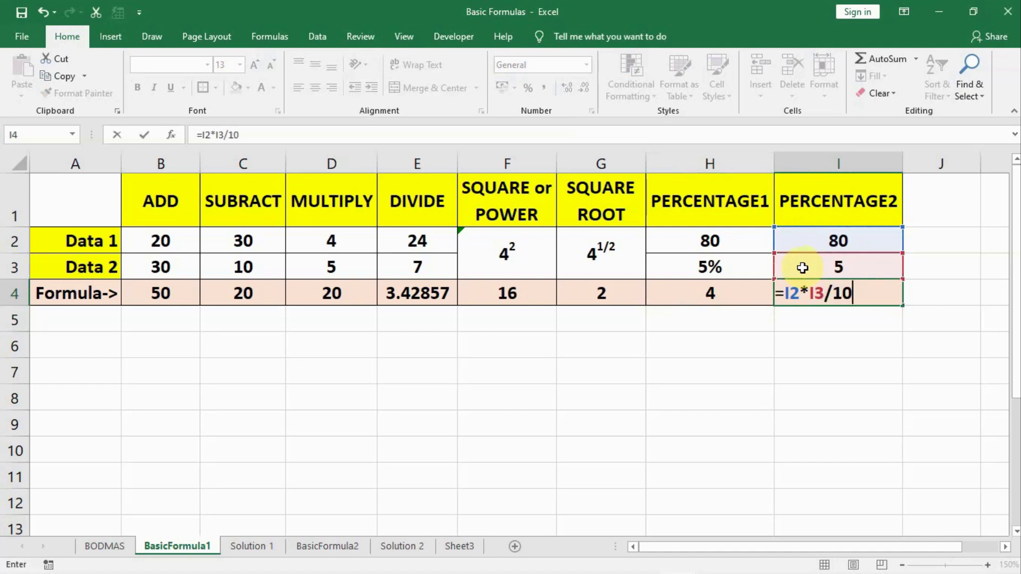
text(0)
key(Return)
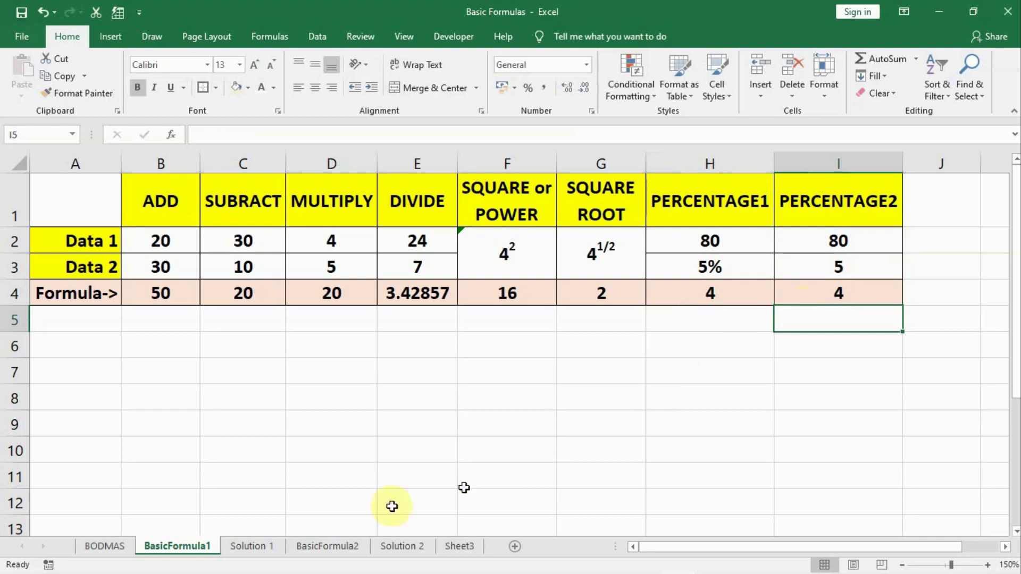
On the BasicFormula2 sheet, enter the formula =C2^2+C3^2+2*C2*C3 in green cell E3 to solve QUES 1
click(314, 546)
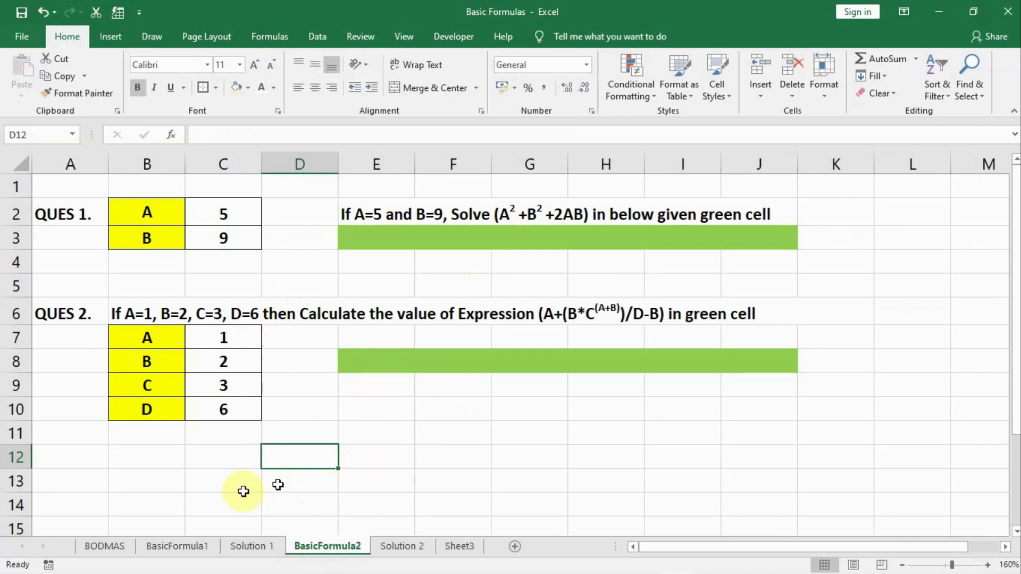
click(384, 236)
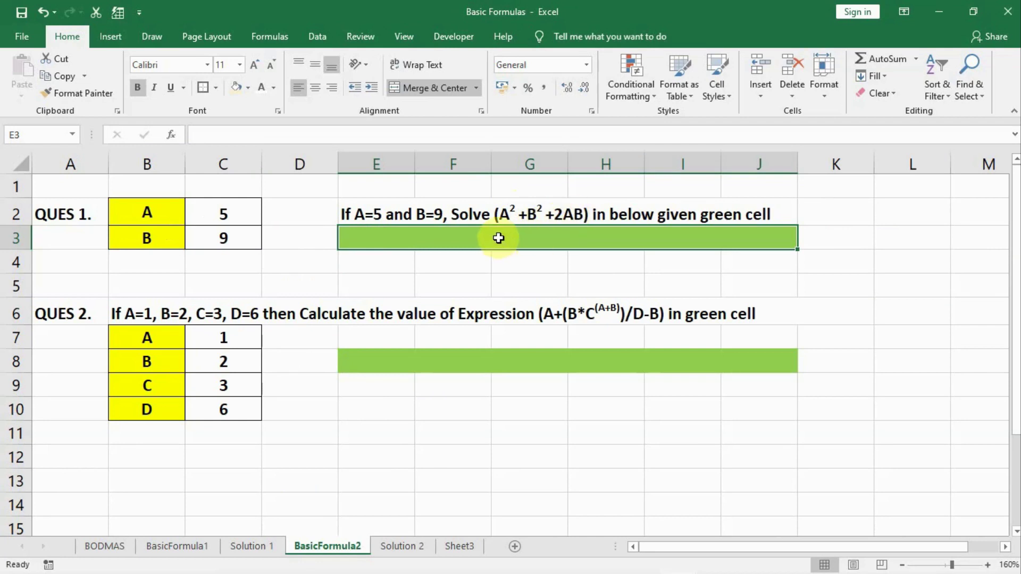
text(=)
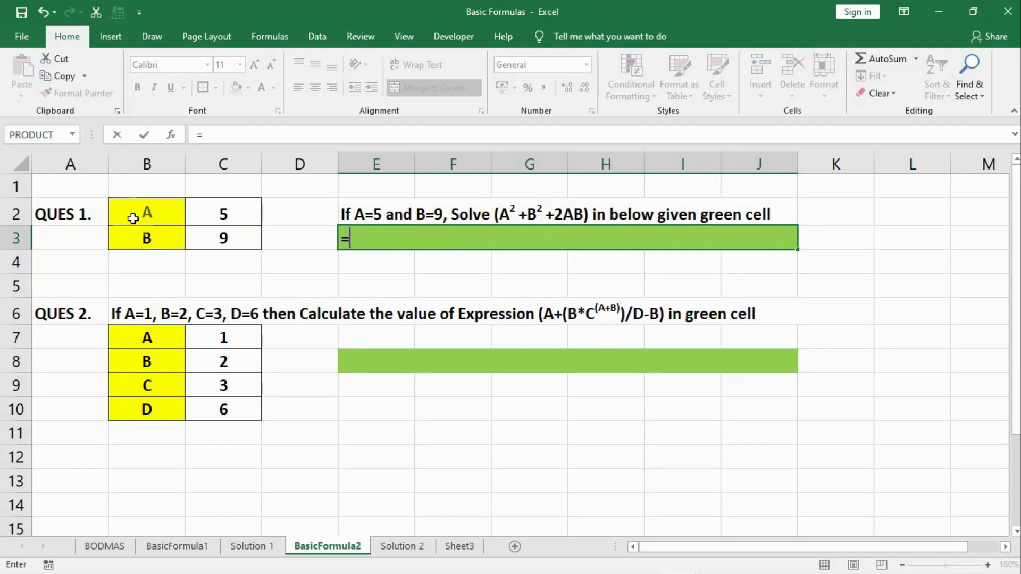
click(215, 212)
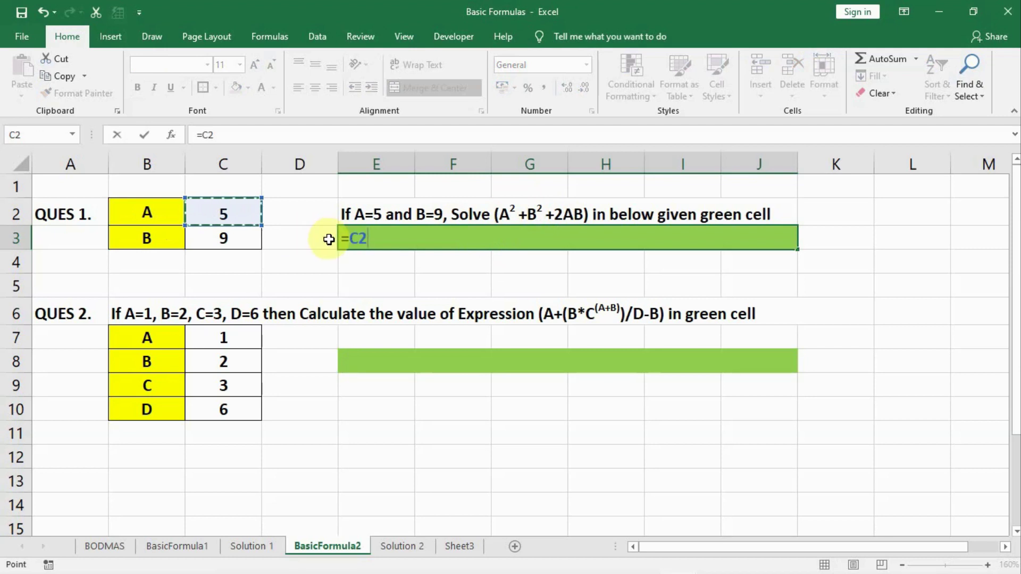
text(^2)
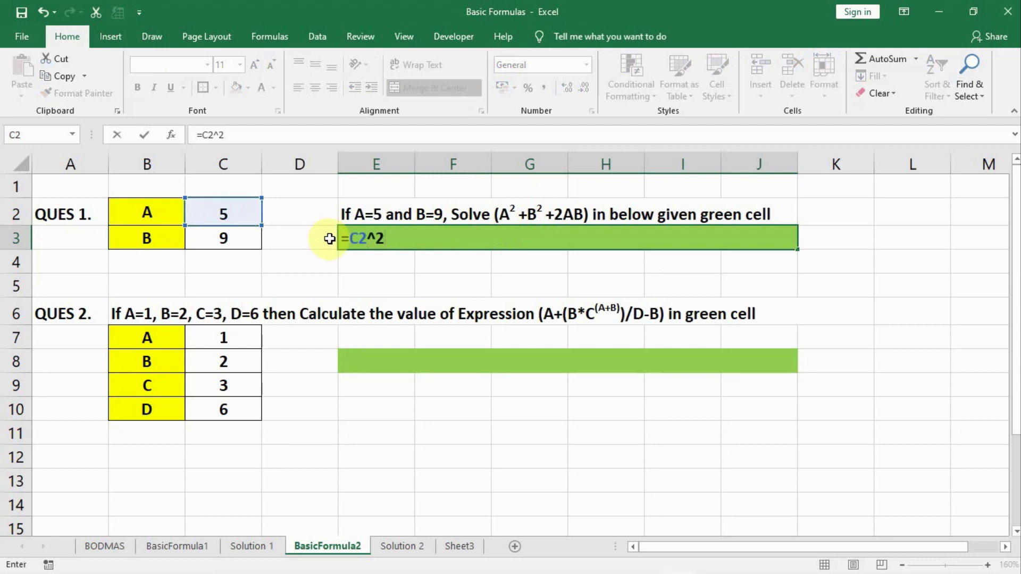
text(+)
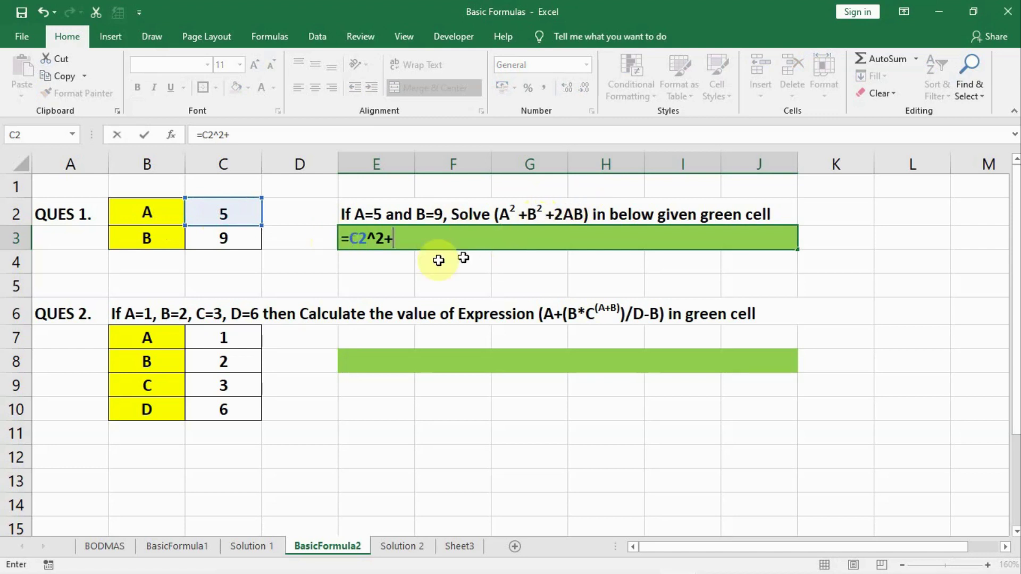
click(216, 242)
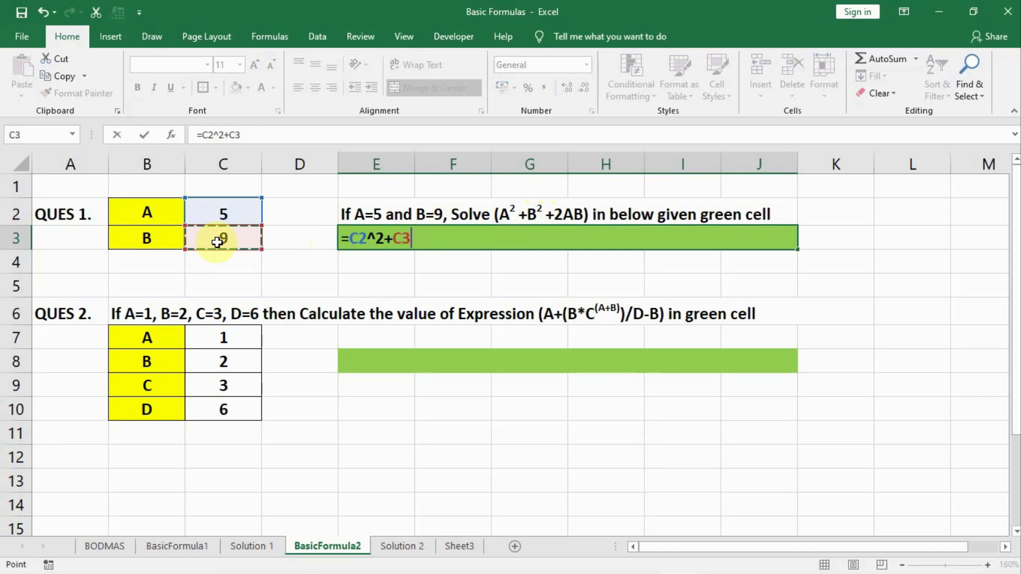
text(^)
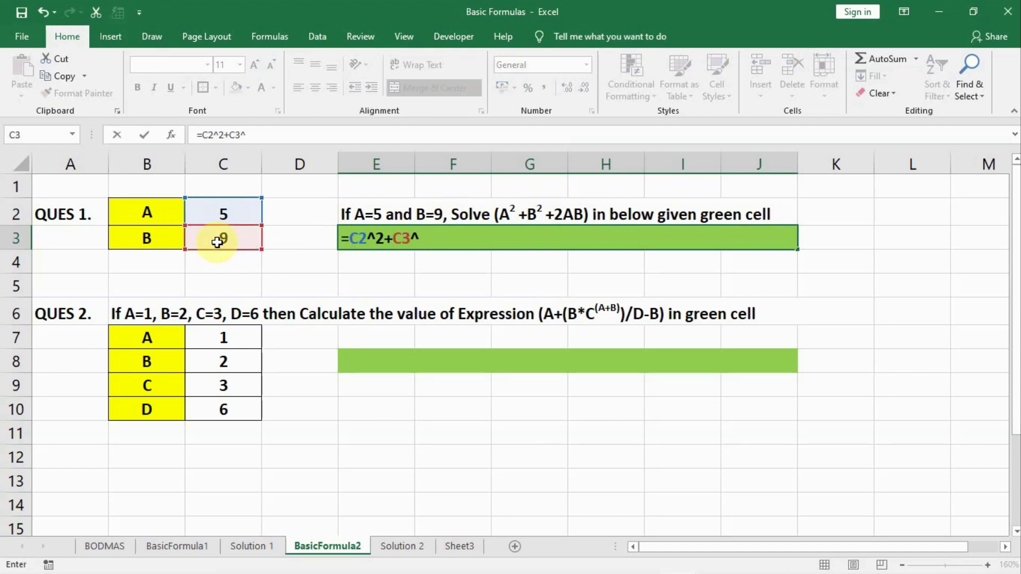
text(2+2*)
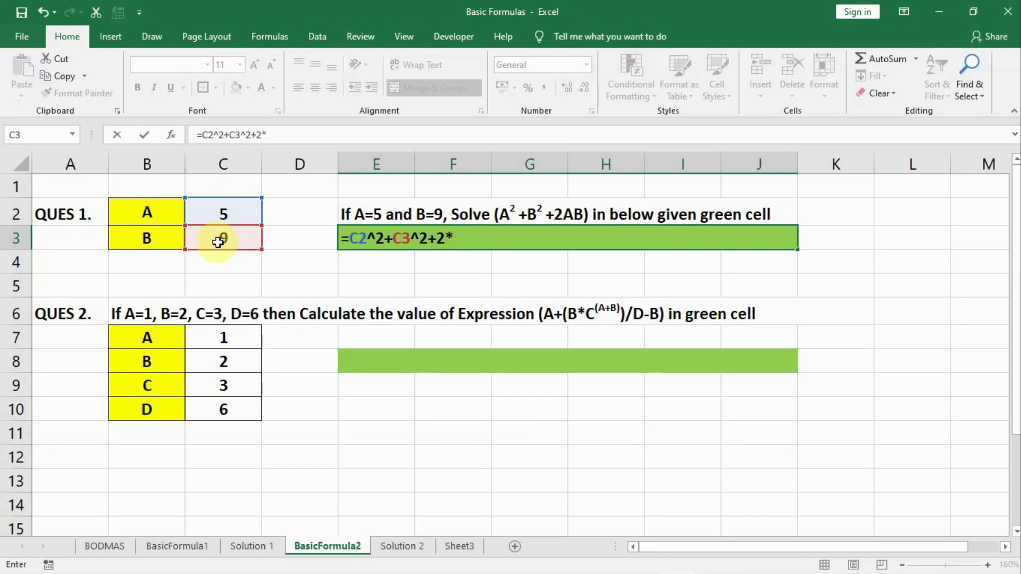
click(217, 211)
text(*)
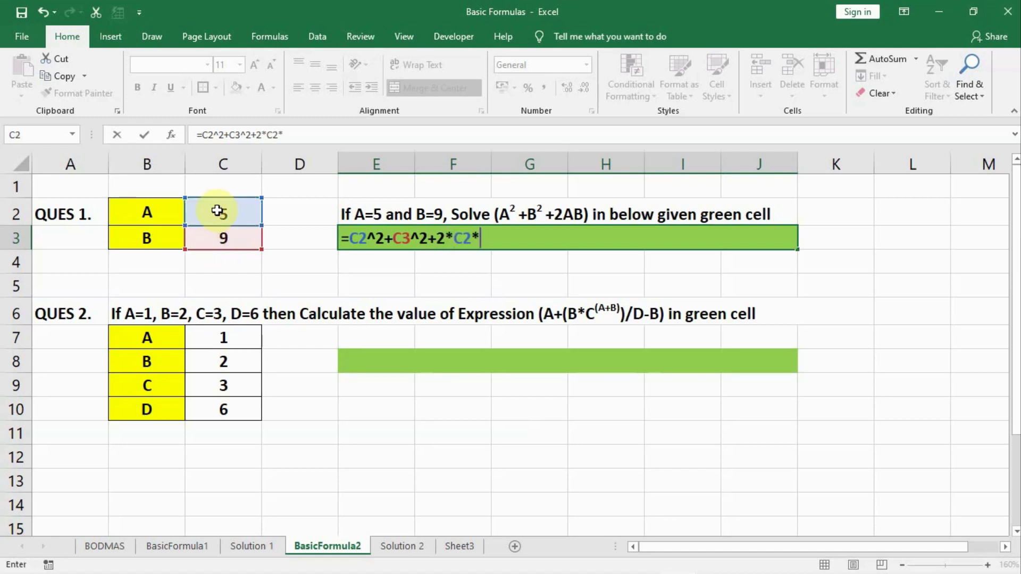
click(217, 238)
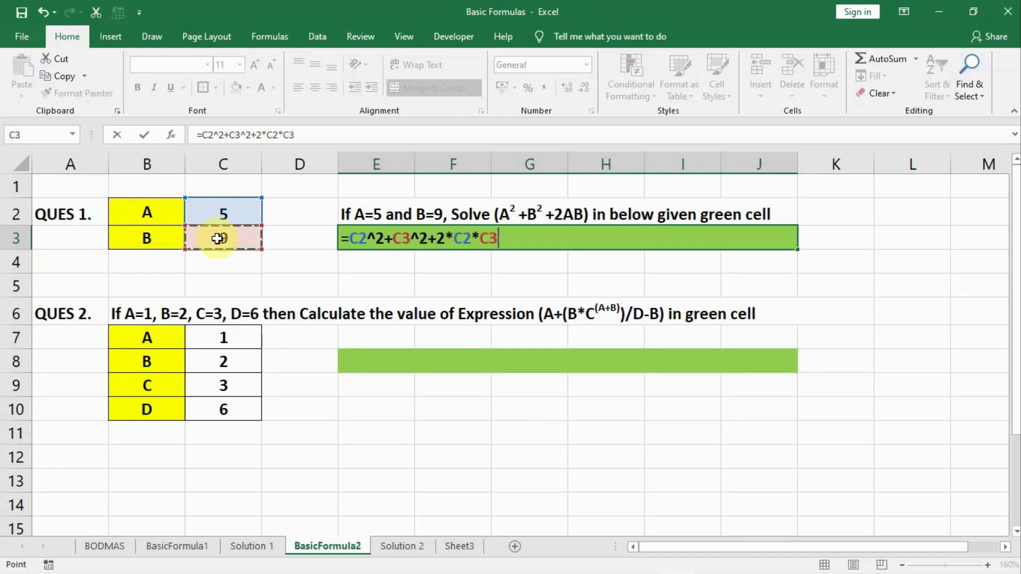
key(Return)
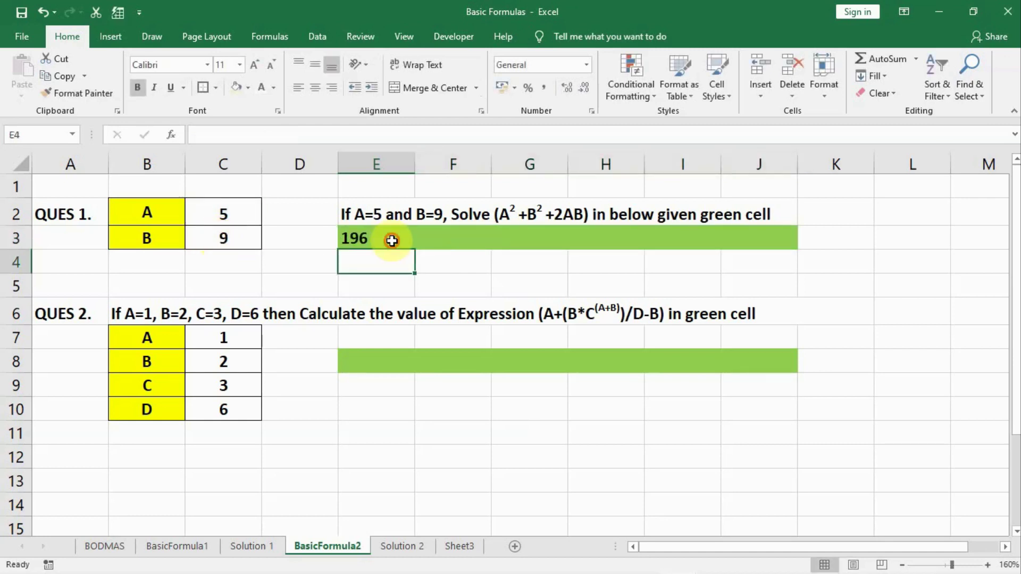
click(392, 240)
double_click(388, 238)
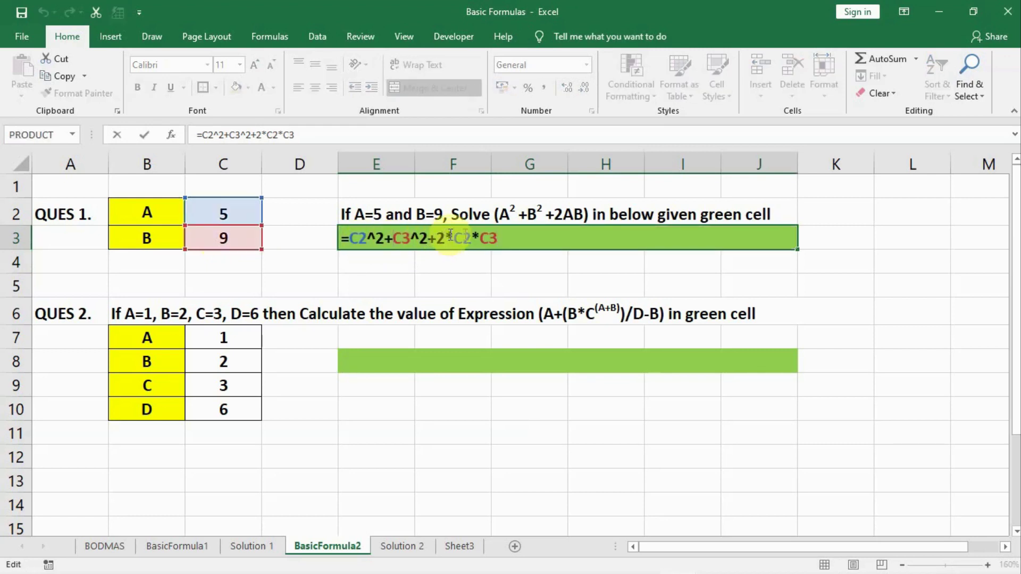
click(219, 213)
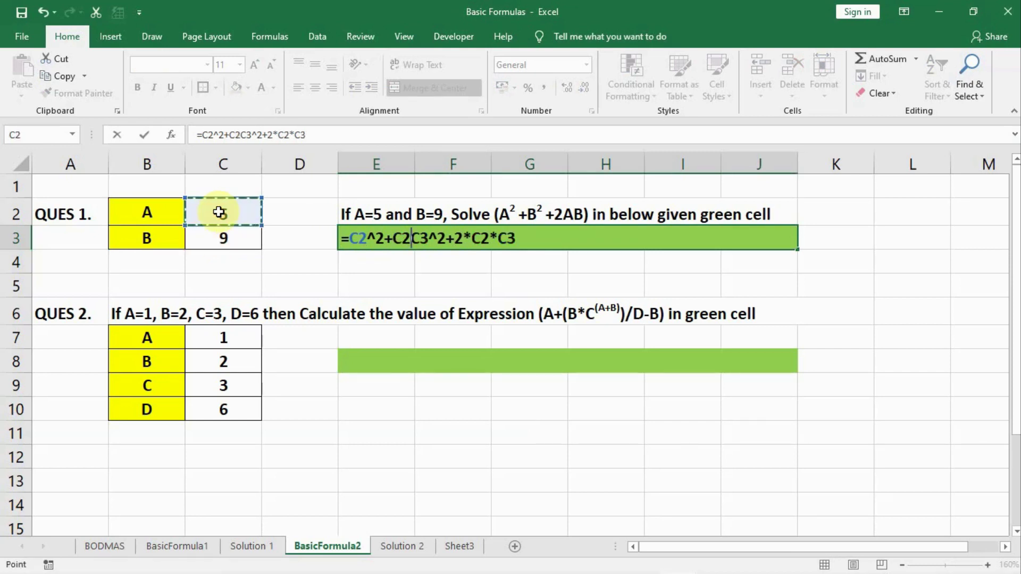
key(ctrl+Return)
Change the value of A in cell C2 of QUES 1 to 6
click(218, 210)
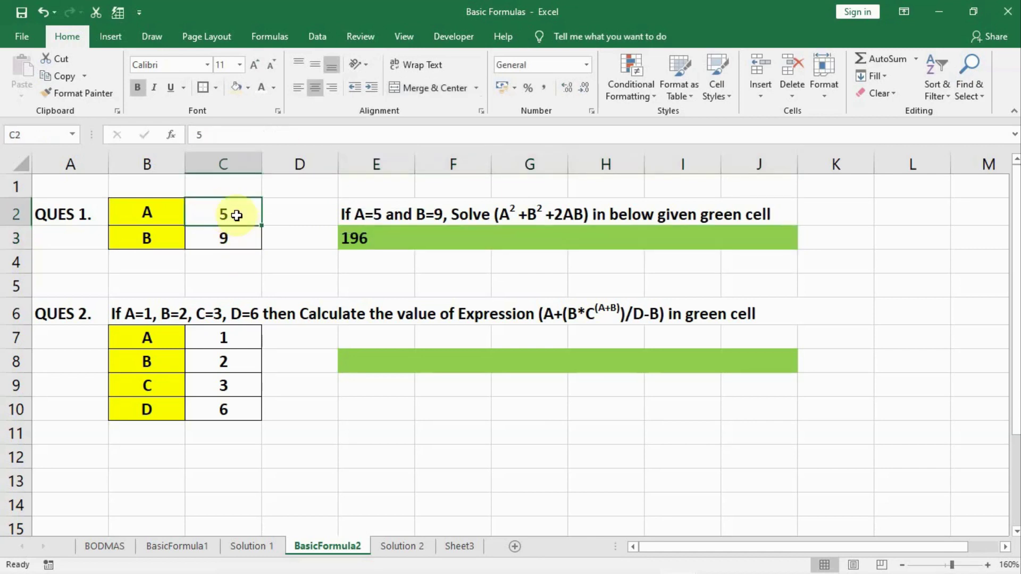
text(6)
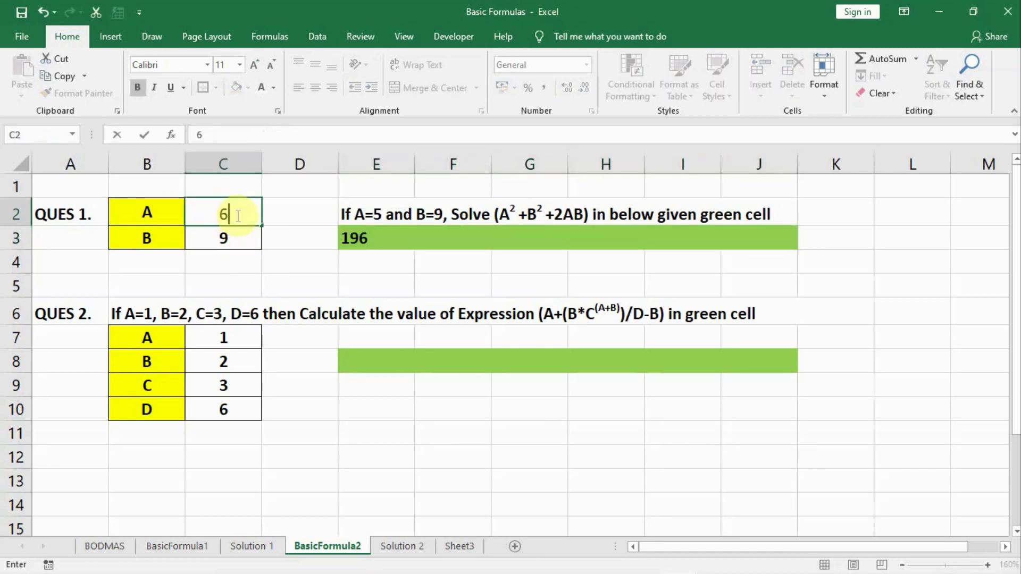
key(Return)
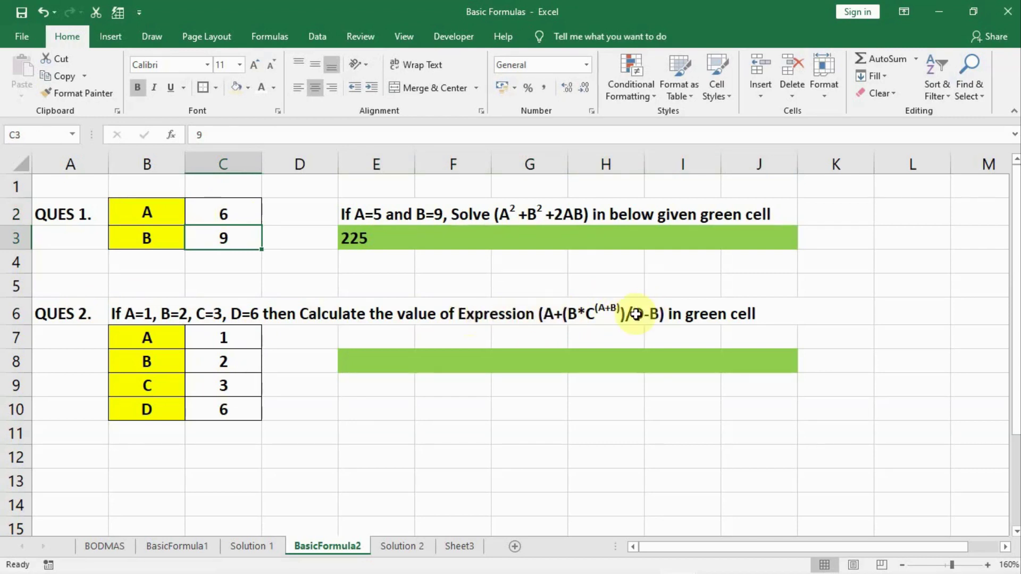
Enter the formula =C7+(C8*C9^(C7+C8))/C10-C8 in green cell E8 to solve QUES 2
click(433, 361)
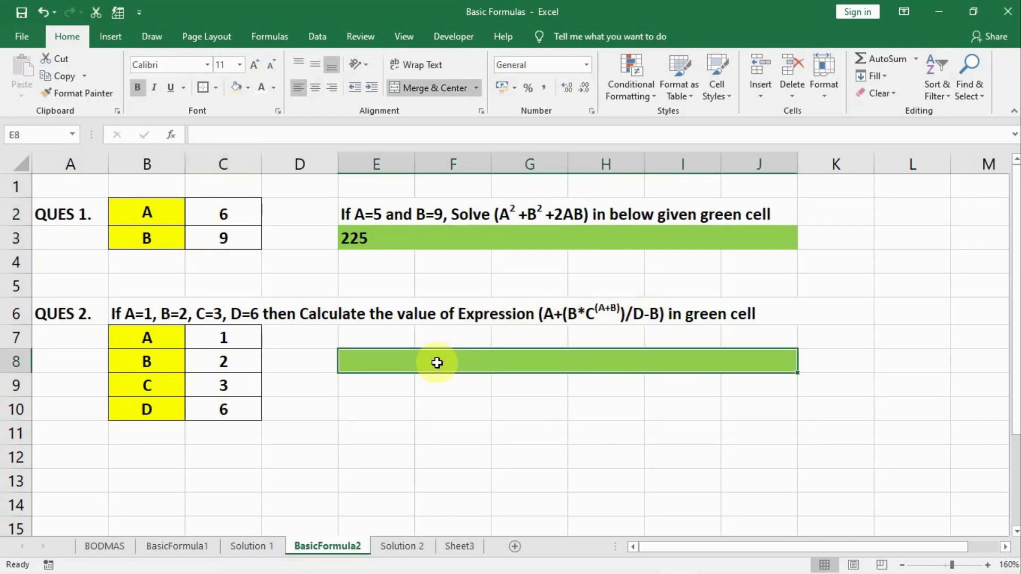
text(=)
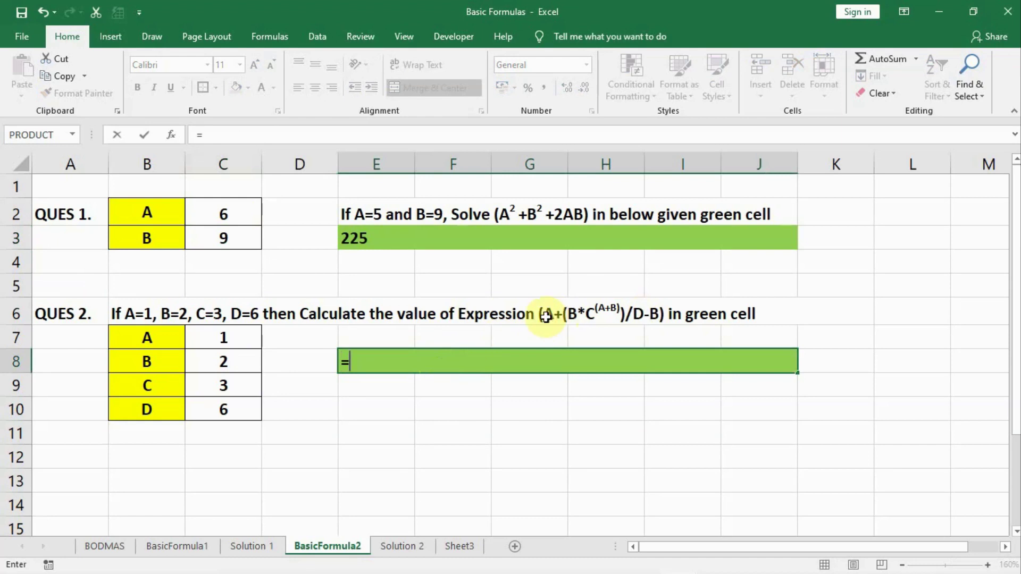
click(225, 336)
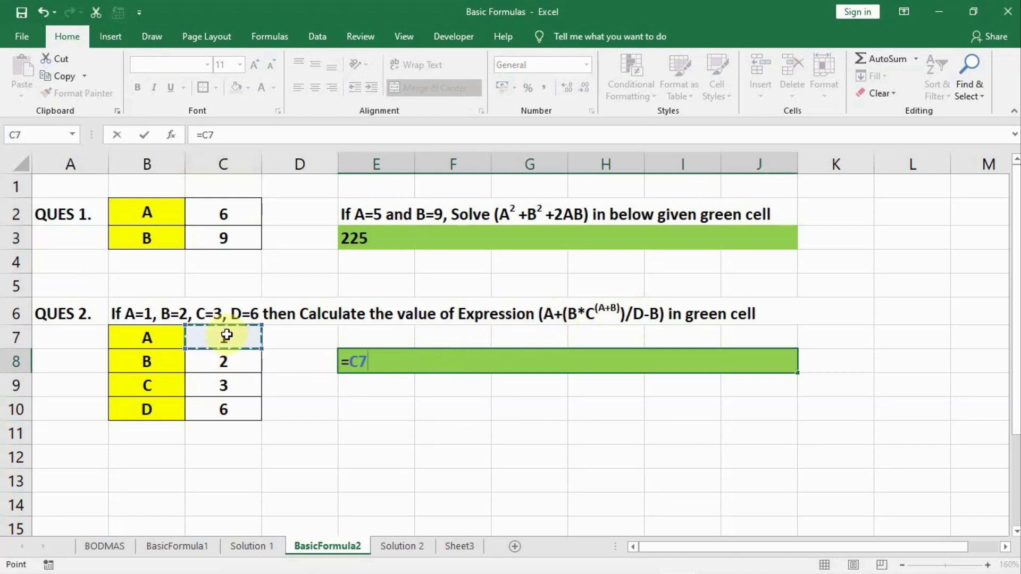
text(+)
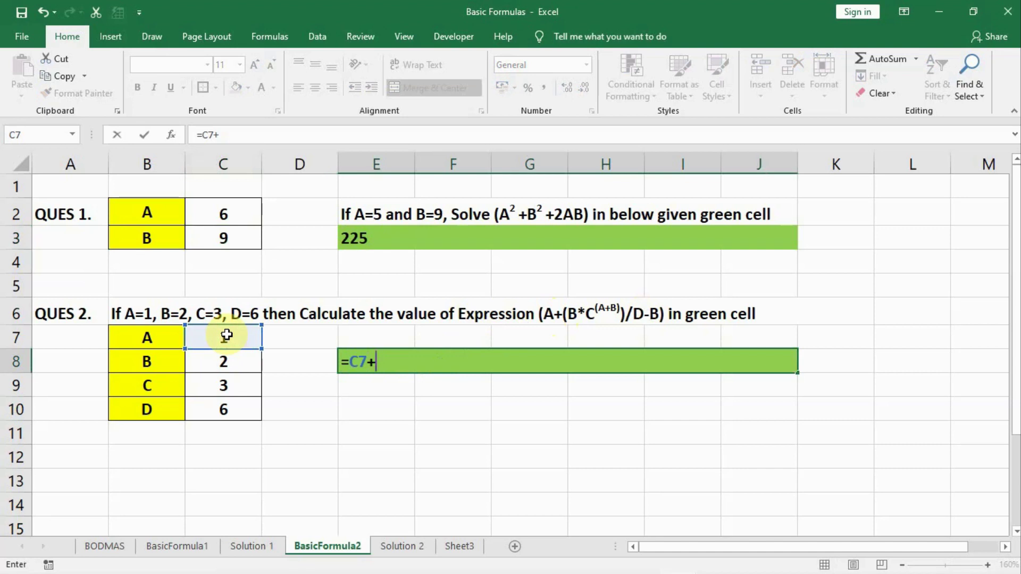
text(()
click(219, 363)
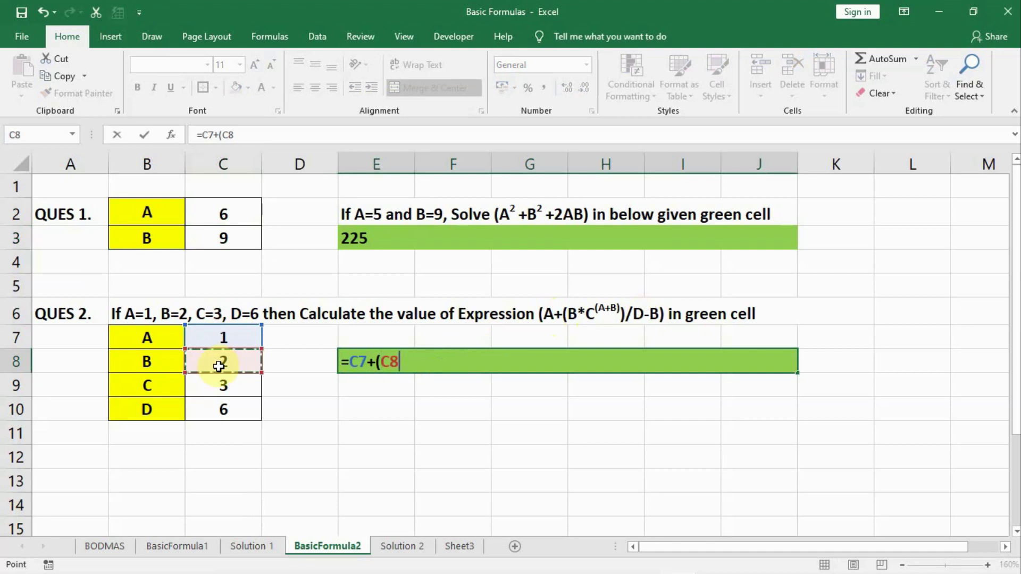
text(*)
click(211, 388)
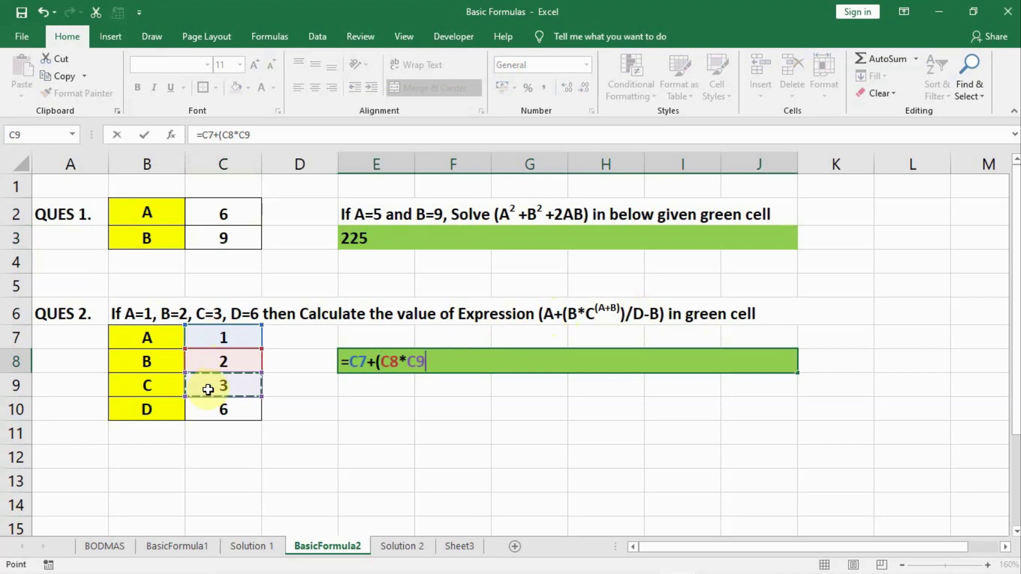
text(^()
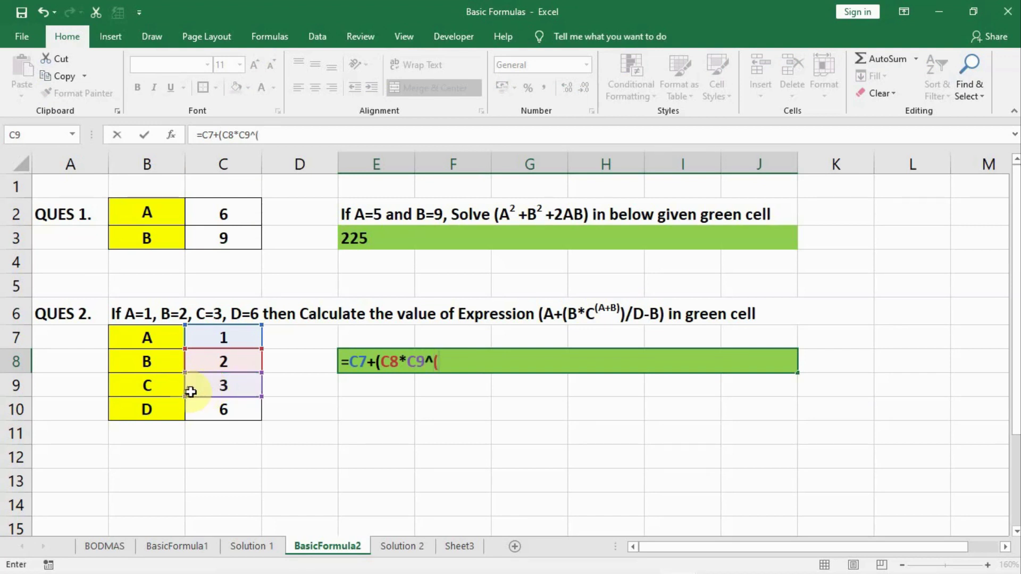
click(221, 337)
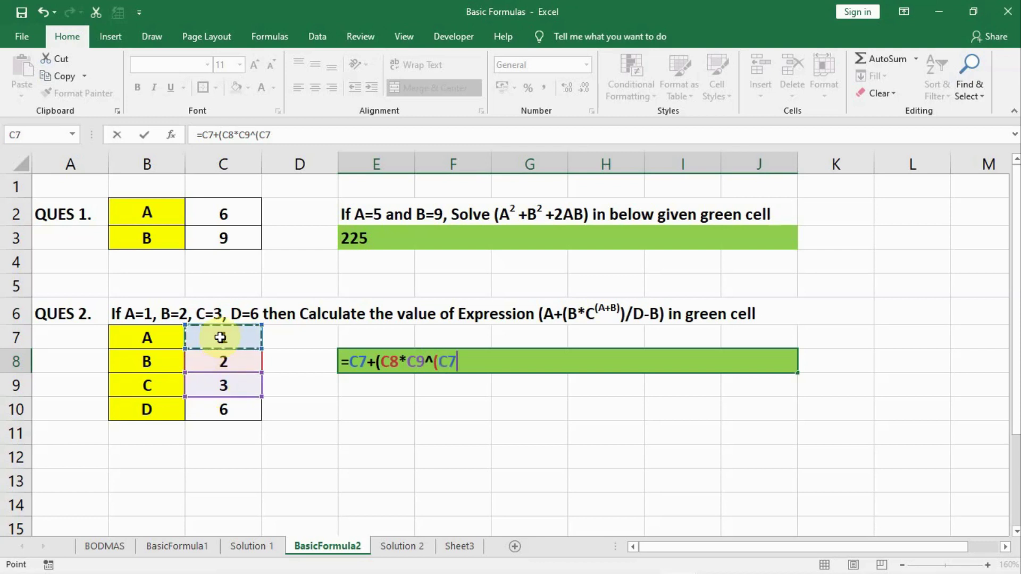
text(+)
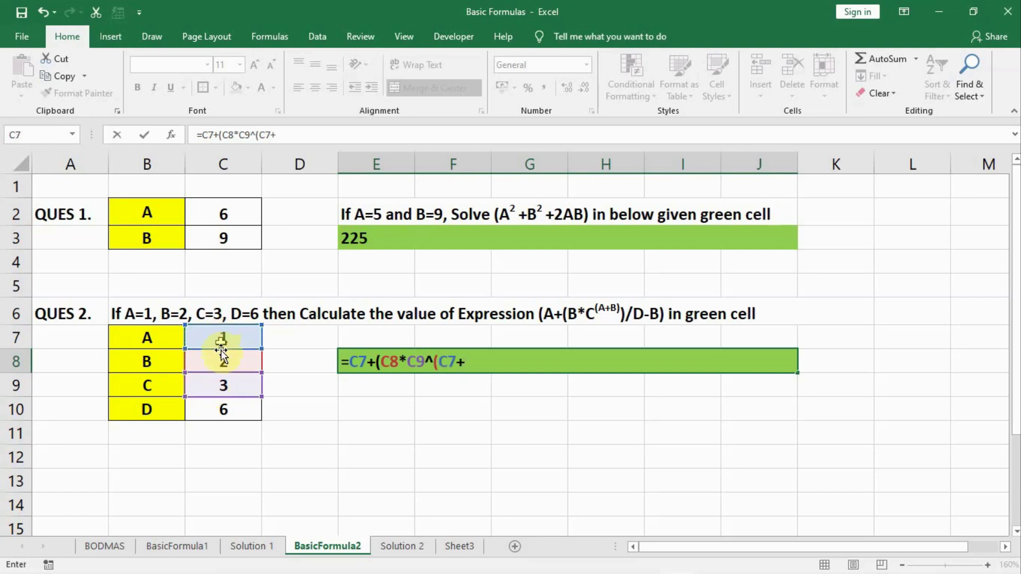
click(224, 362)
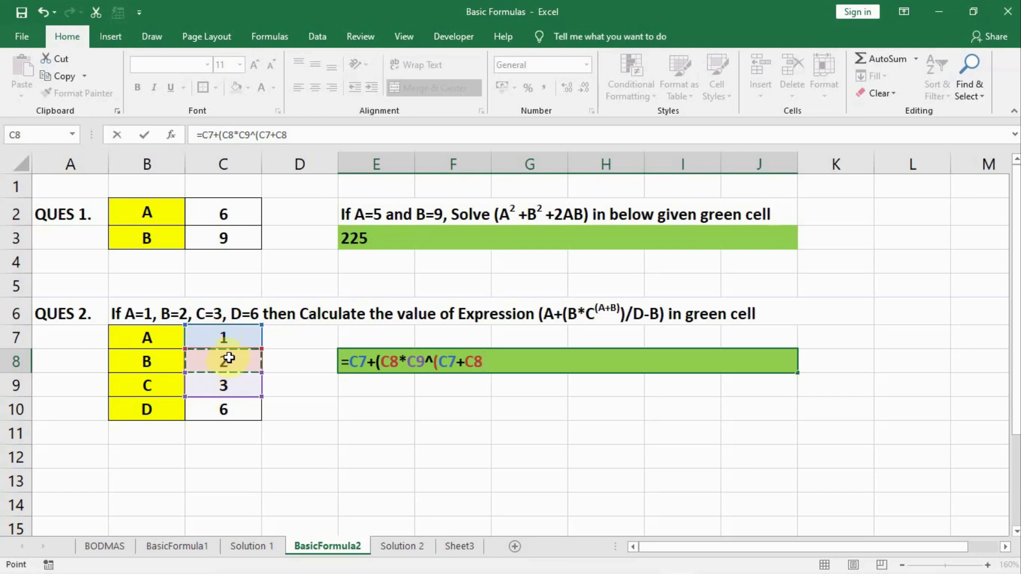
text()))
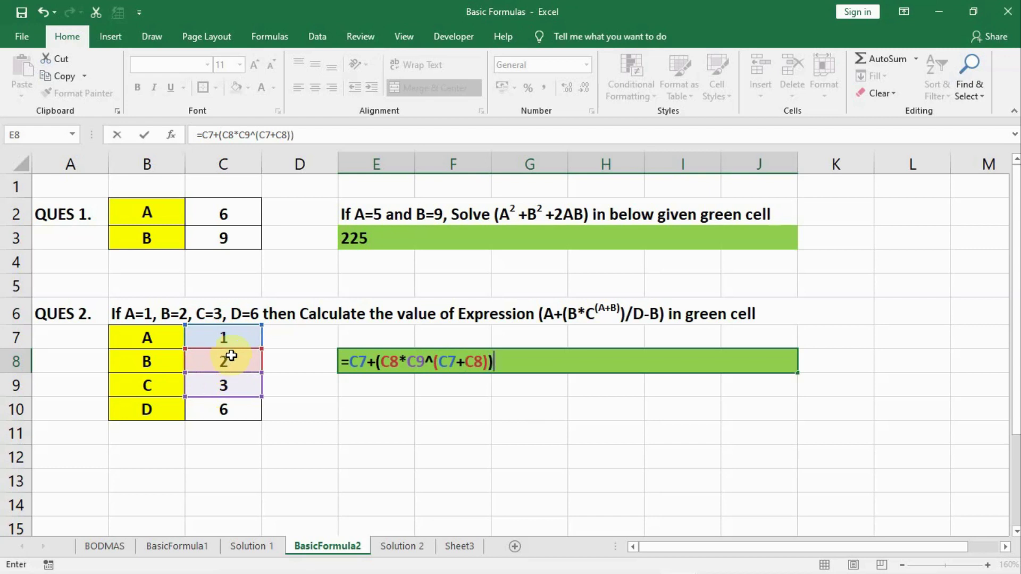
text(/)
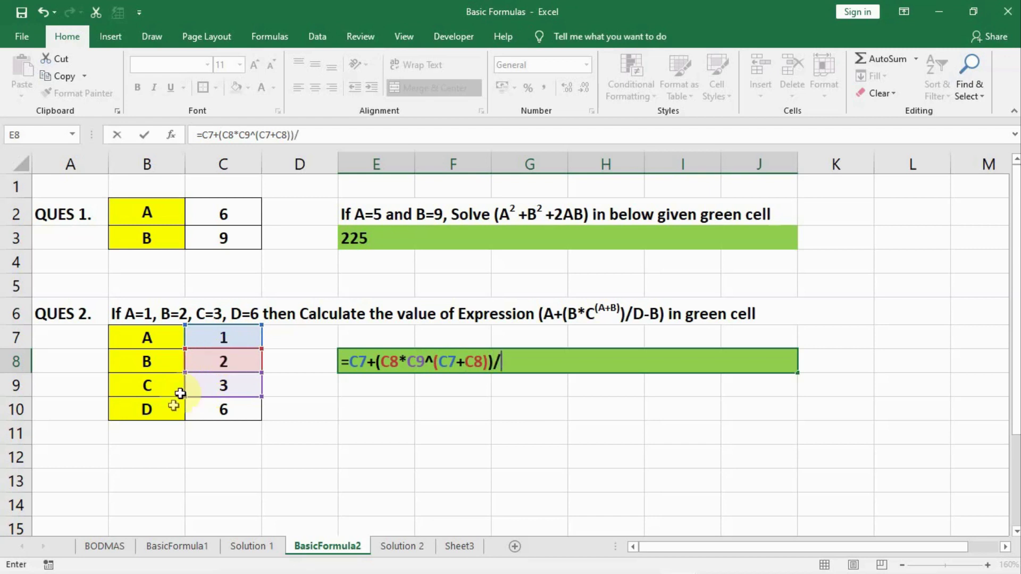
click(218, 412)
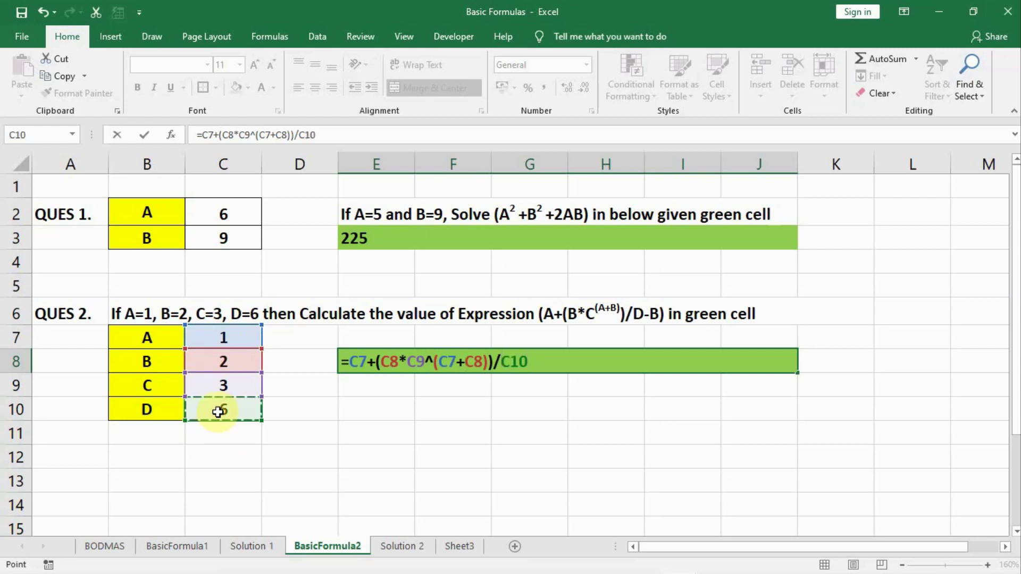
text(-)
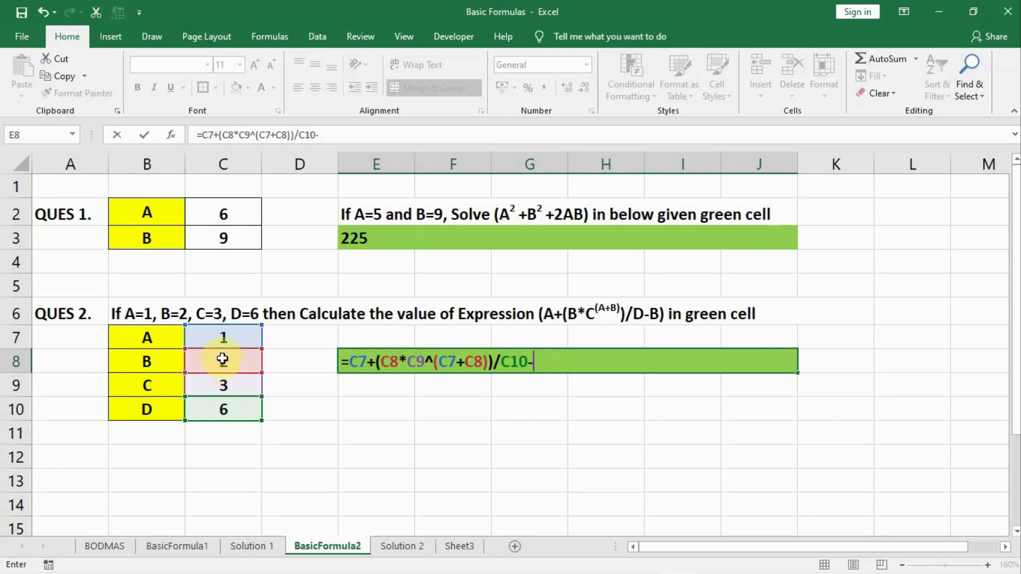
click(222, 359)
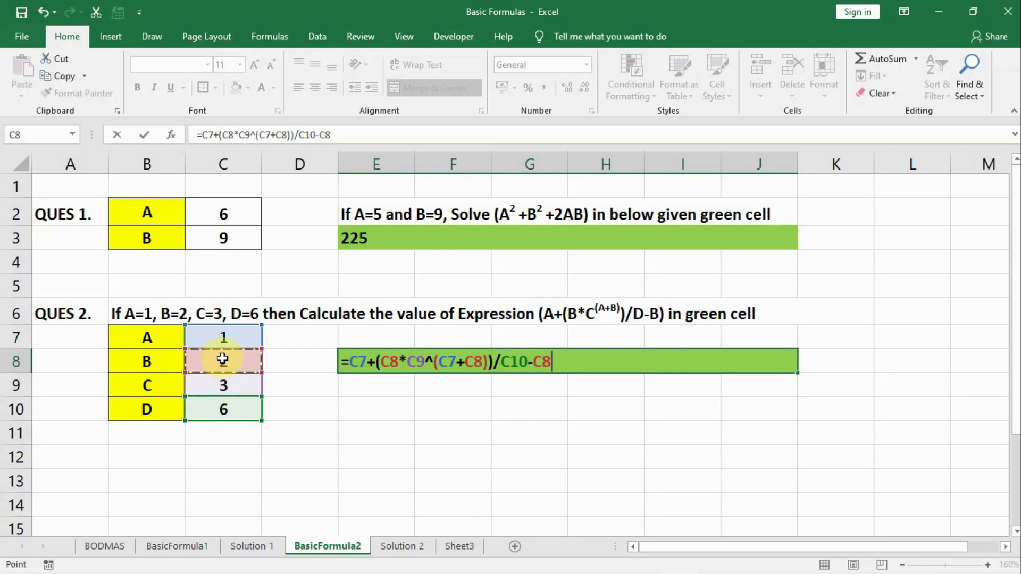
key(Return)
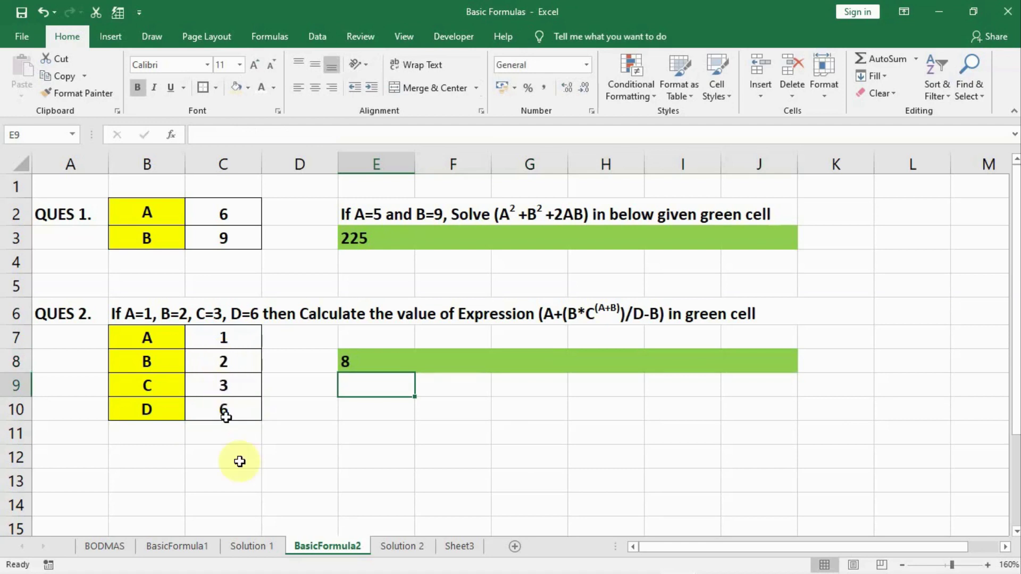
Open the Solution 2 sheet to compare the QUES 1 and QUES 2 formulas with the given solutions
click(400, 546)
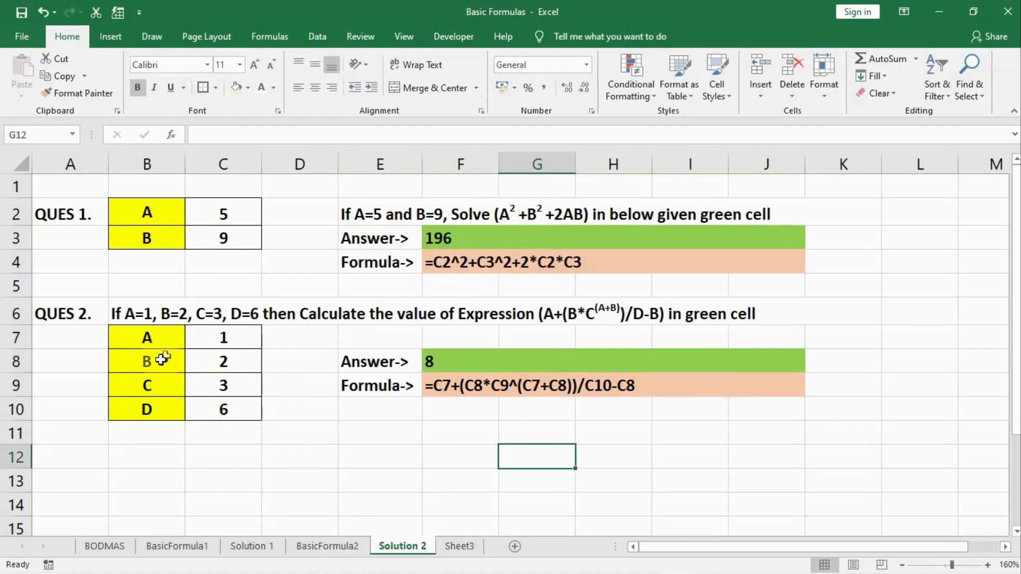